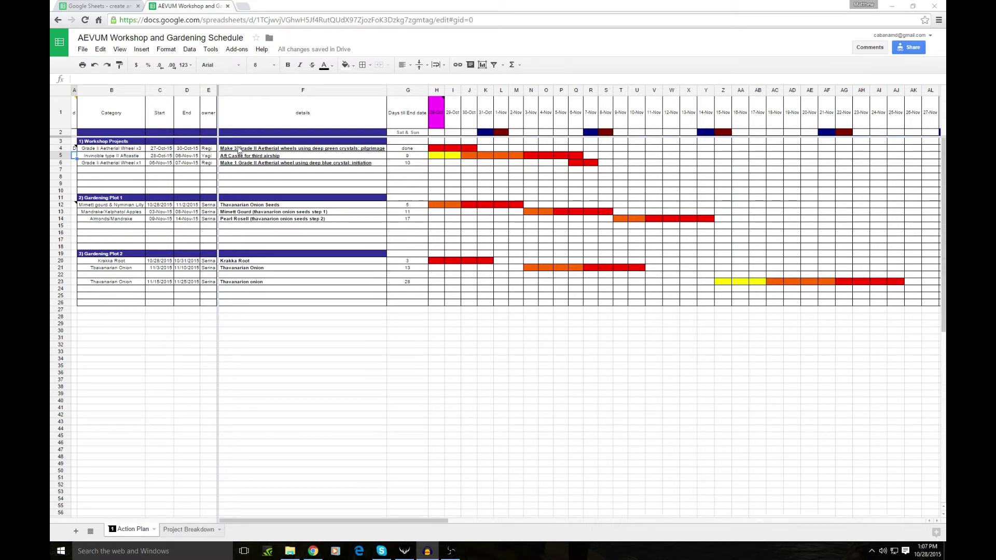
Step: Check the start and end dates of the third airship's Aft Castle project and open its linked Workshop spreadsheet
mouse_move(266, 151)
click(160, 157)
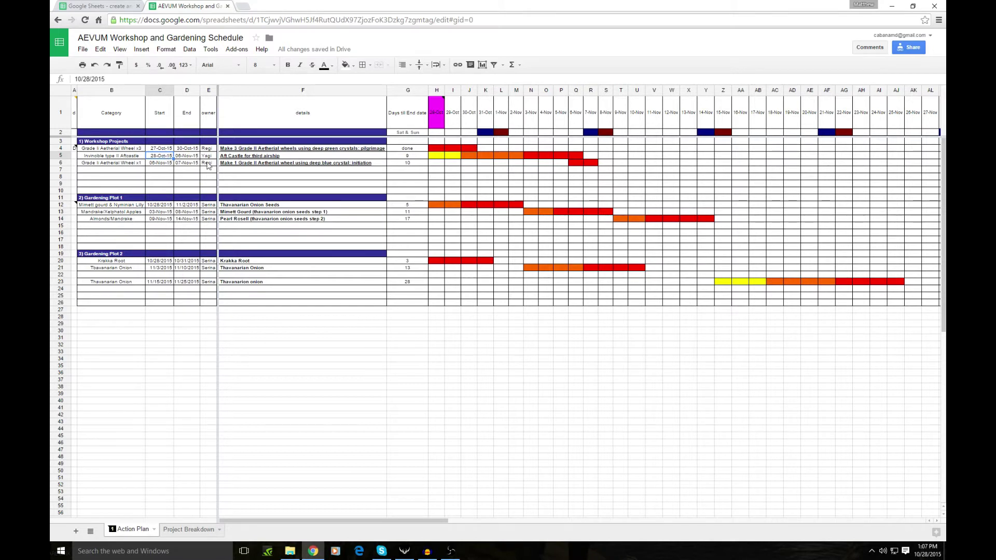
click(195, 158)
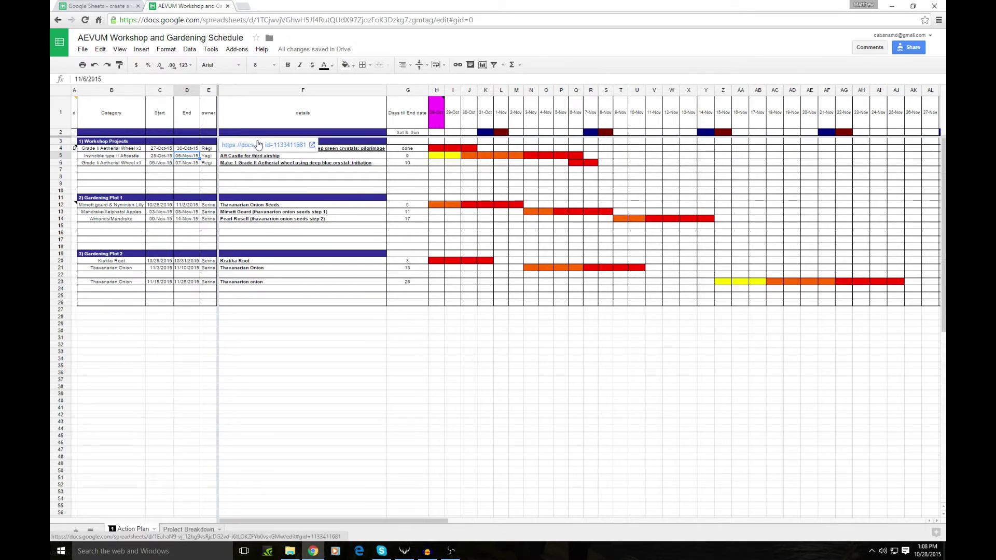
click(259, 145)
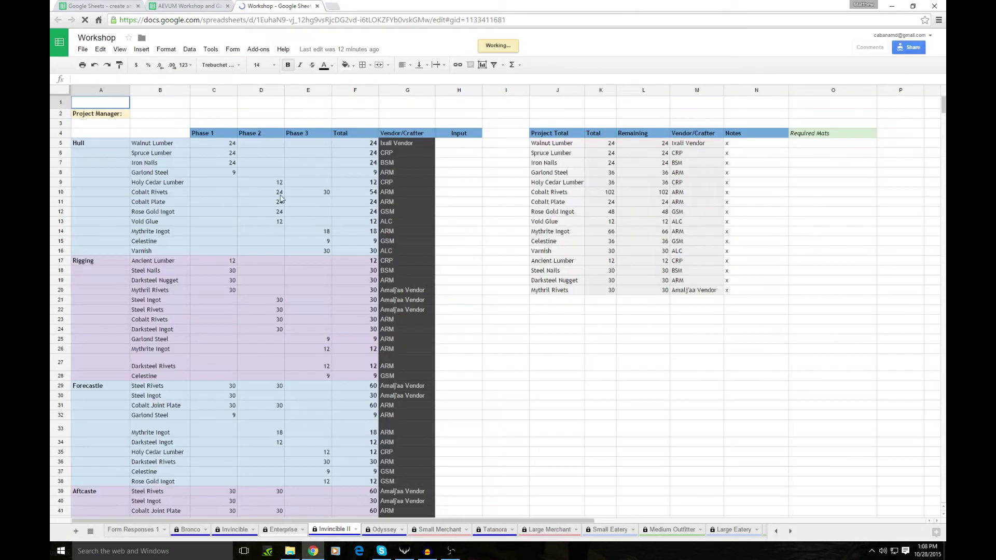
Step: Change the heading of the last section on the Invincible II sheet to "Aftcastel"
scroll(125, 197, down, 3)
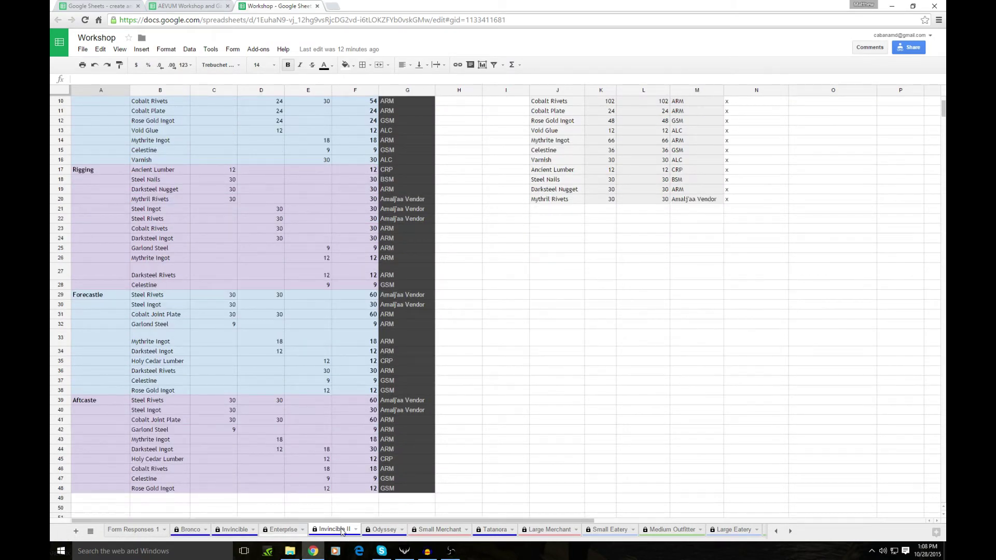
scroll(225, 280, up, 3)
scroll(226, 394, down, 2)
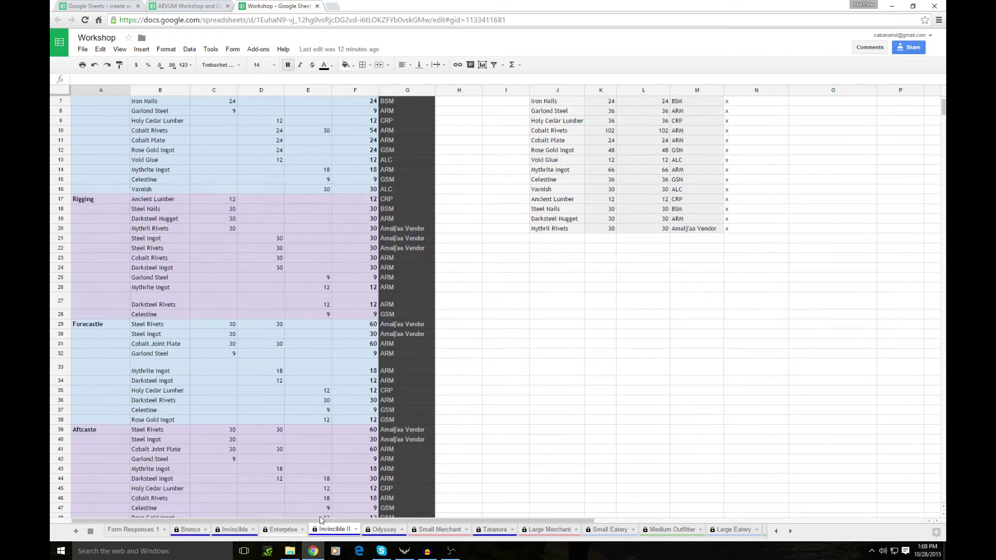
scroll(148, 243, down, 2)
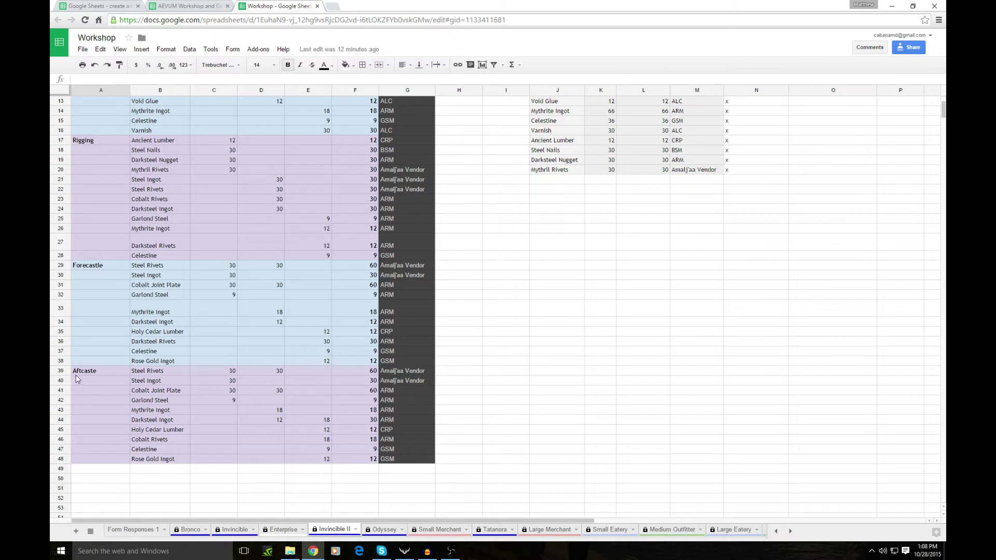
click(77, 373)
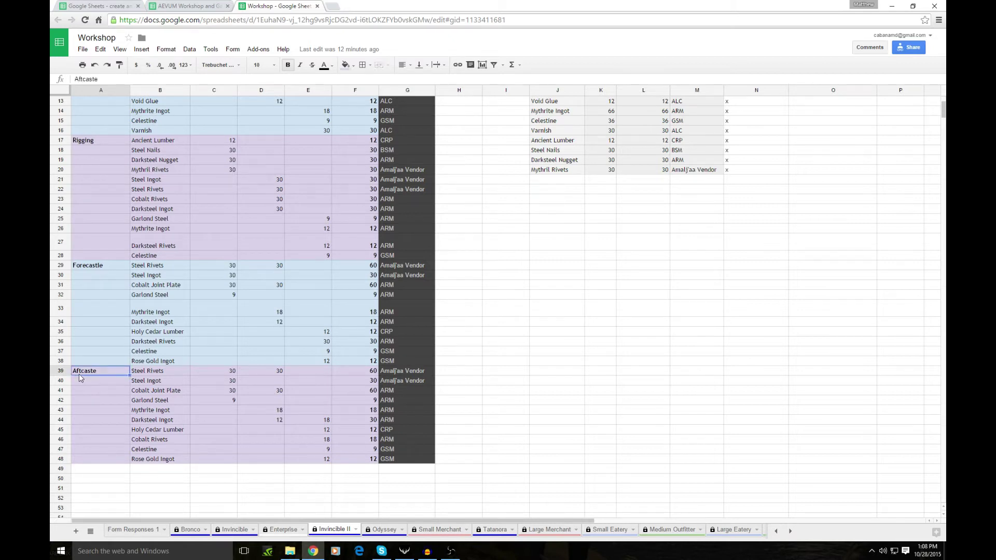
double_click(106, 371)
key(Return)
click(106, 369)
Step: Examine the Phase 1 and Phase 2 material quantities in the Aftcastel section
click(209, 370)
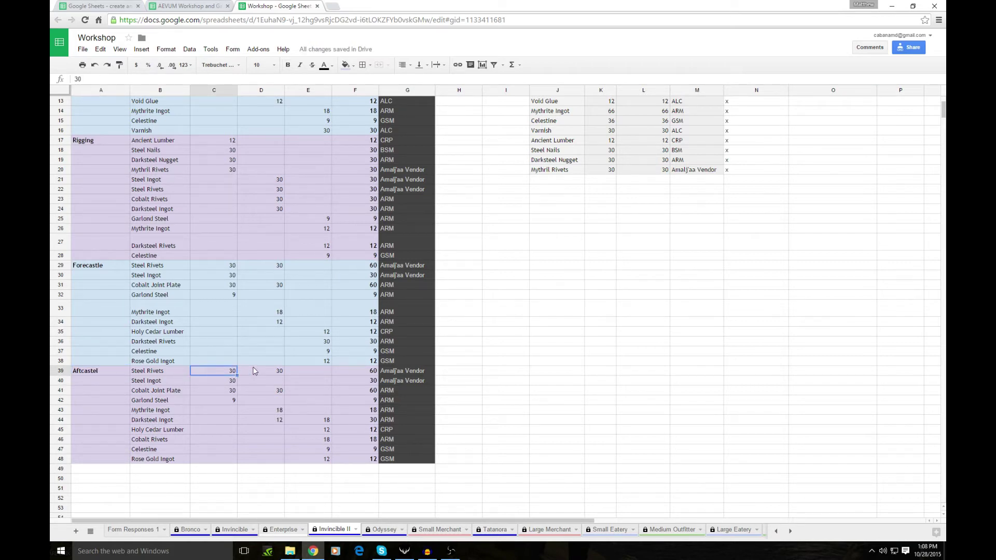
click(229, 384)
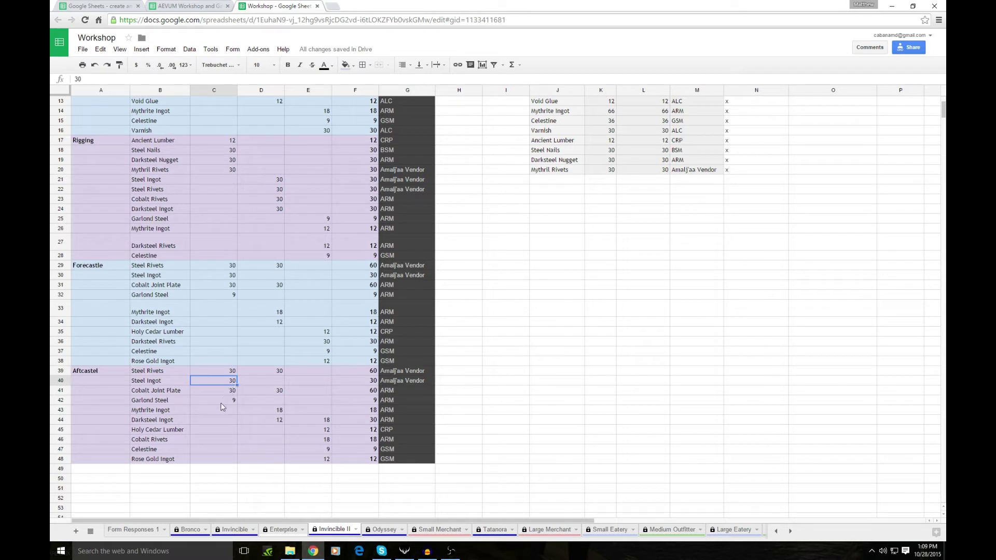
click(226, 393)
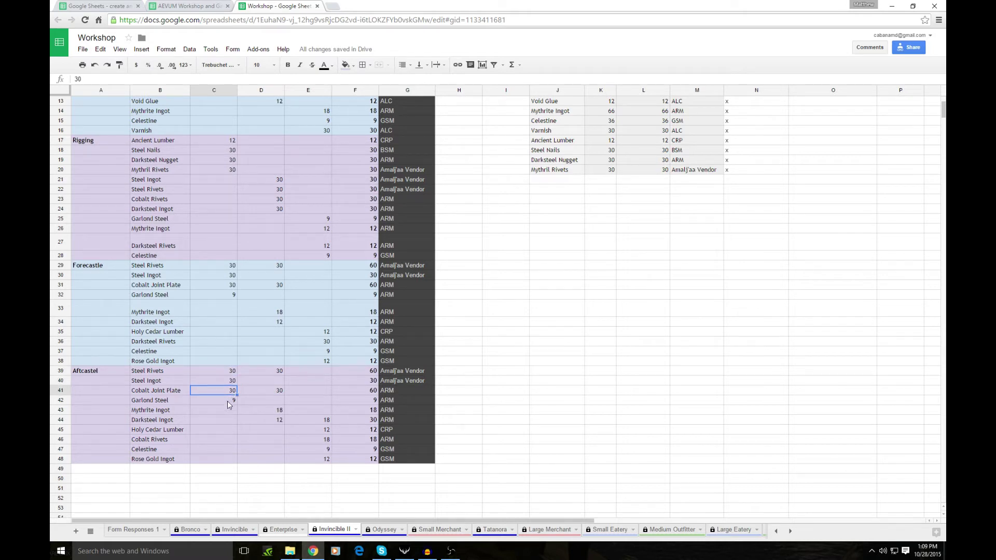
click(227, 401)
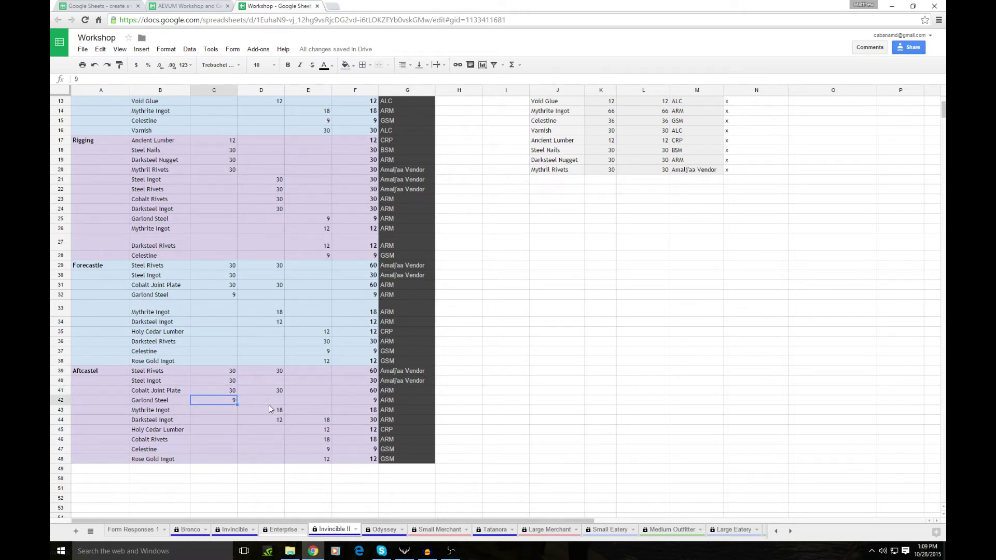
click(266, 374)
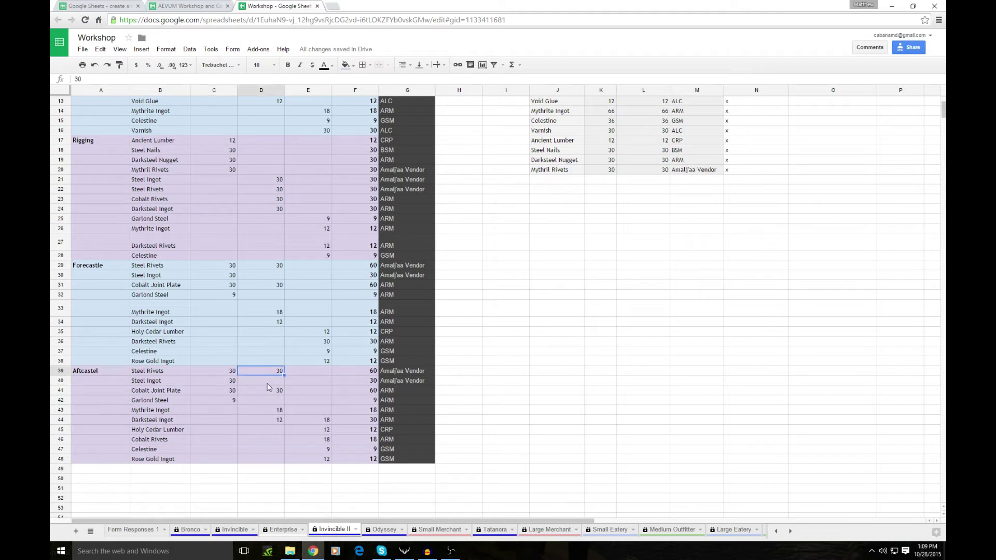
click(276, 394)
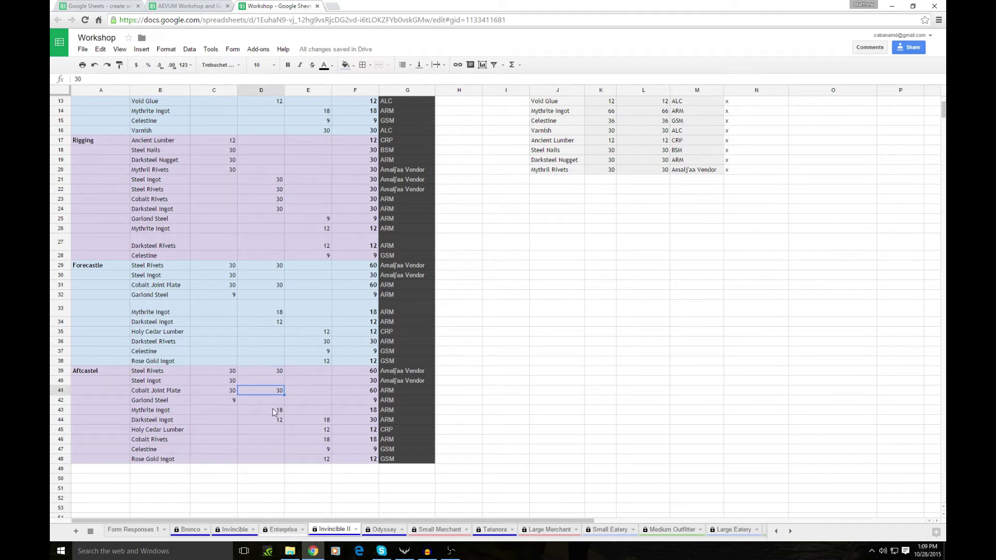
click(274, 411)
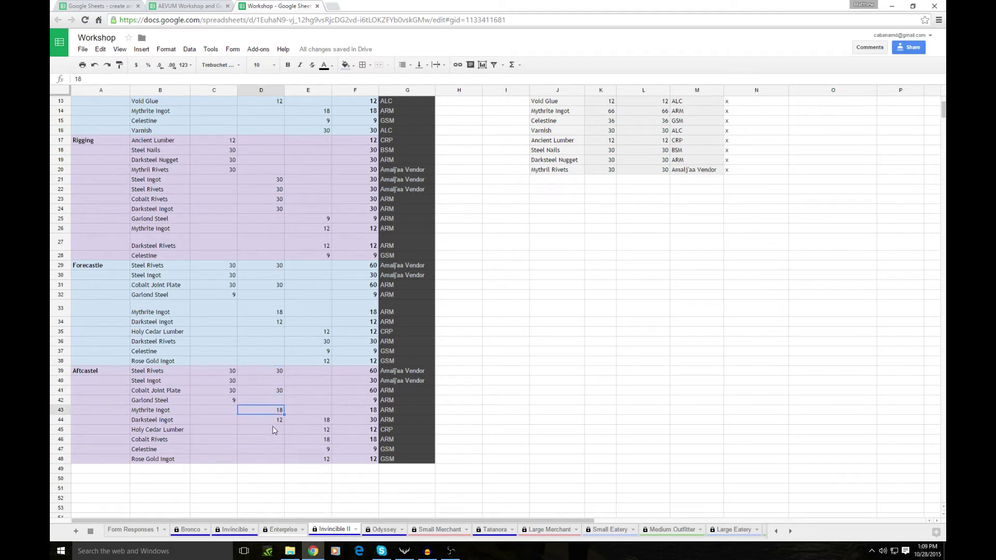
Step: Examine the Phase 3 quantities, the totals and the vendor or crafter entries of the Aftcastel section
drag(355, 380, 355, 390)
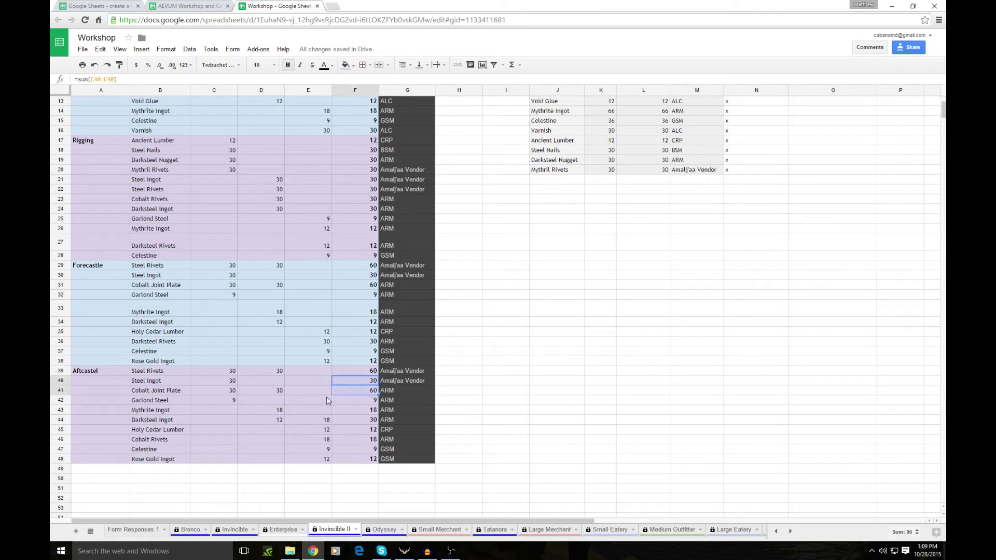
drag(314, 420, 319, 459)
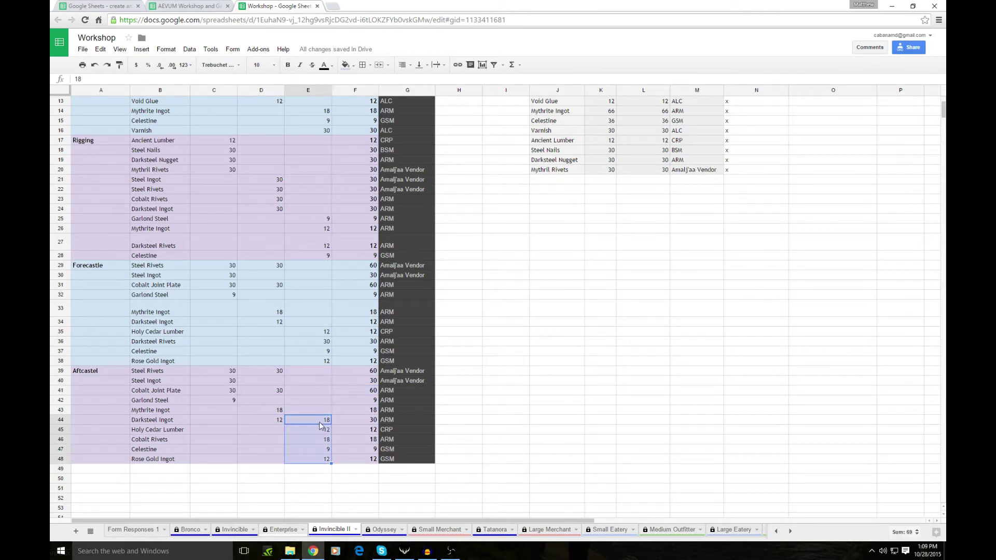
click(320, 426)
drag(368, 372, 369, 461)
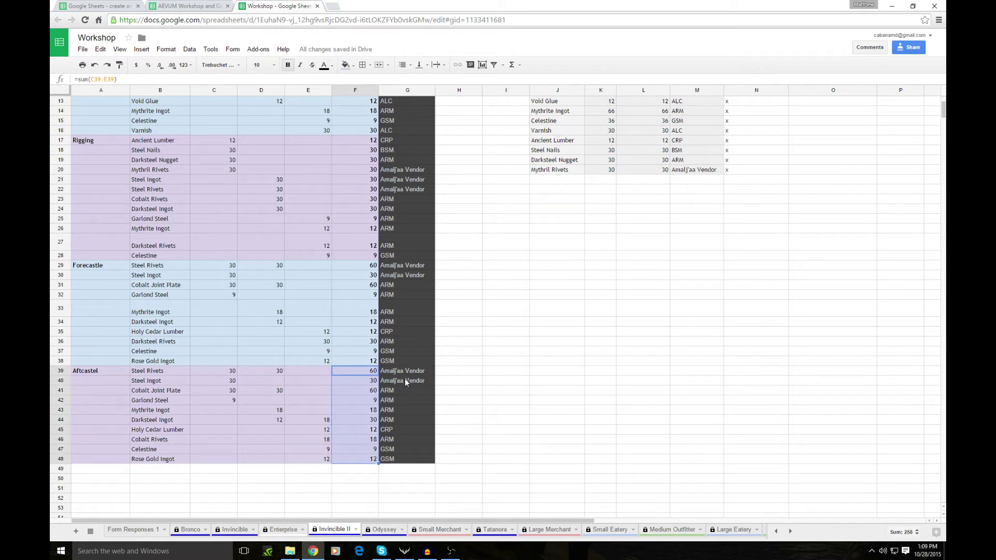
key(Right)
scroll(397, 419, up, 4)
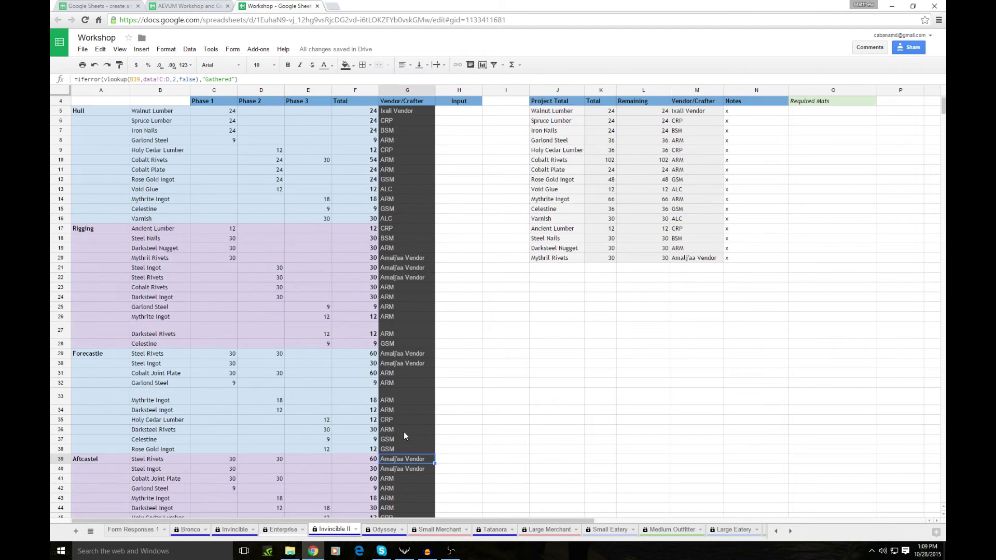
scroll(403, 435, down, 3)
Step: Enter XX in the Input column for the Aftcastel Steel Rivets and clear it again
click(451, 402)
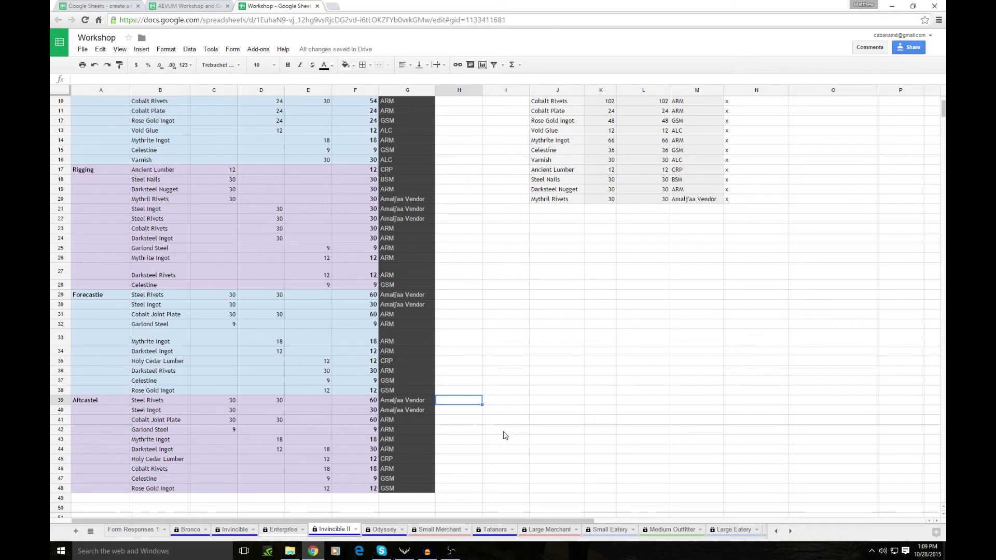
text(XX)
key(Return)
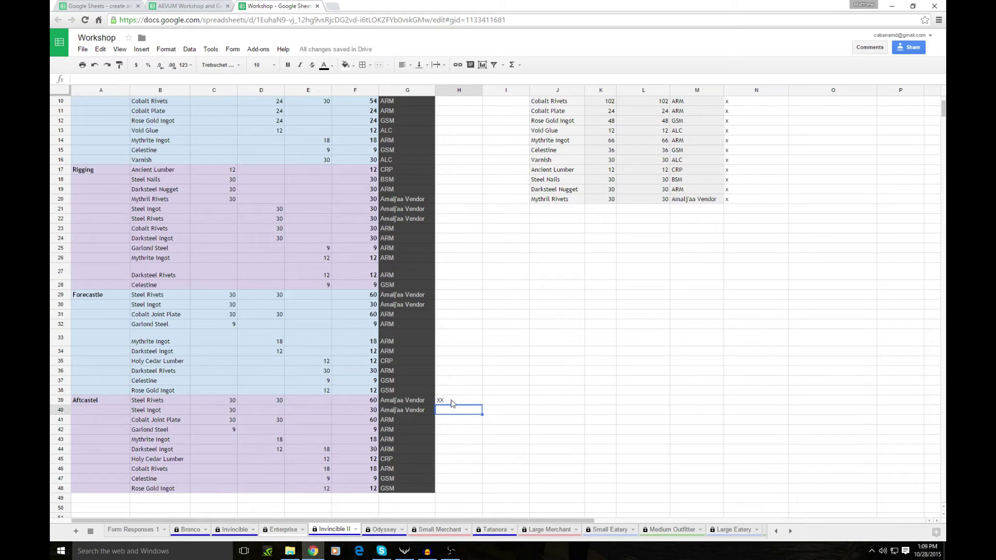
click(451, 404)
key(Delete)
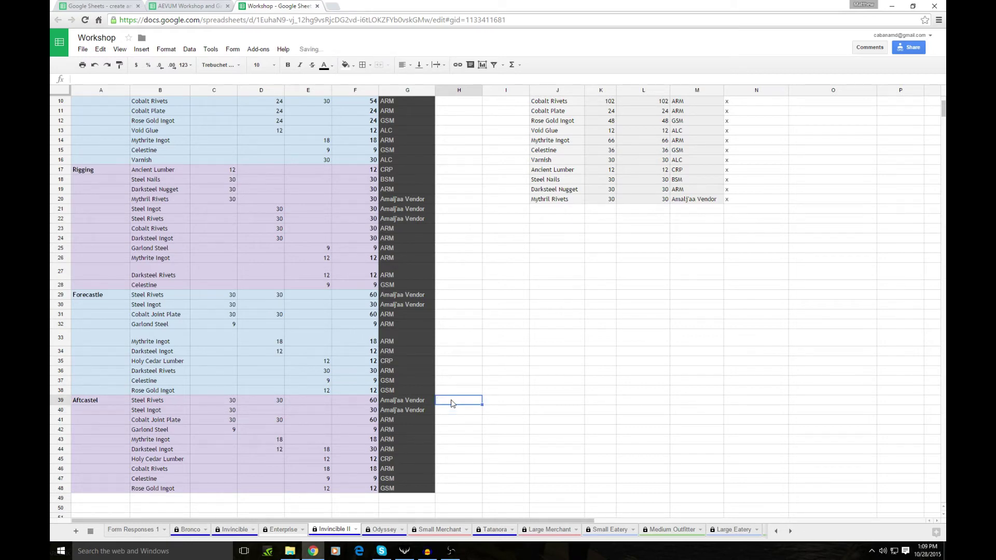
Step: Look over the Invincible II materials and view the Invincible, Enterprise and Odyssey sheets
scroll(469, 407, up, 3)
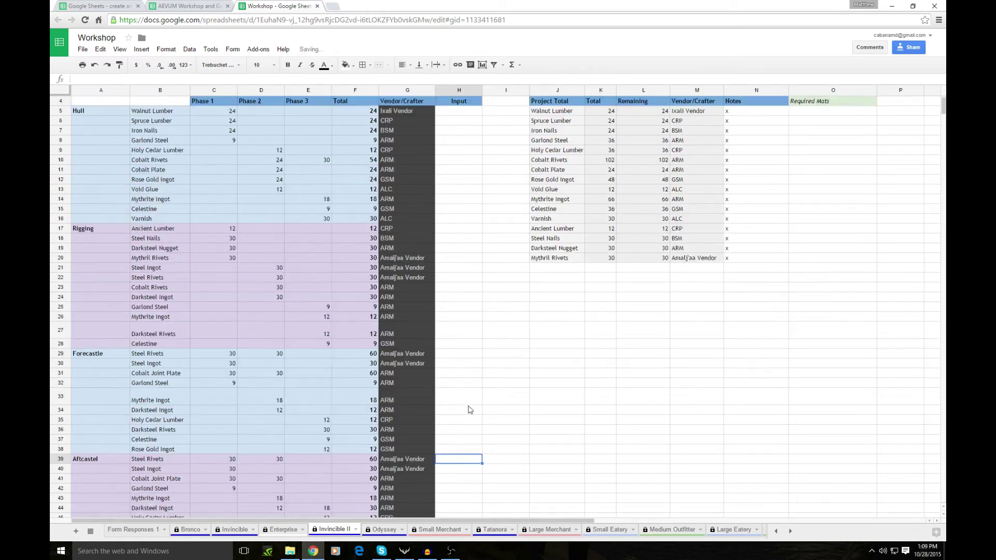
scroll(469, 409, down, 5)
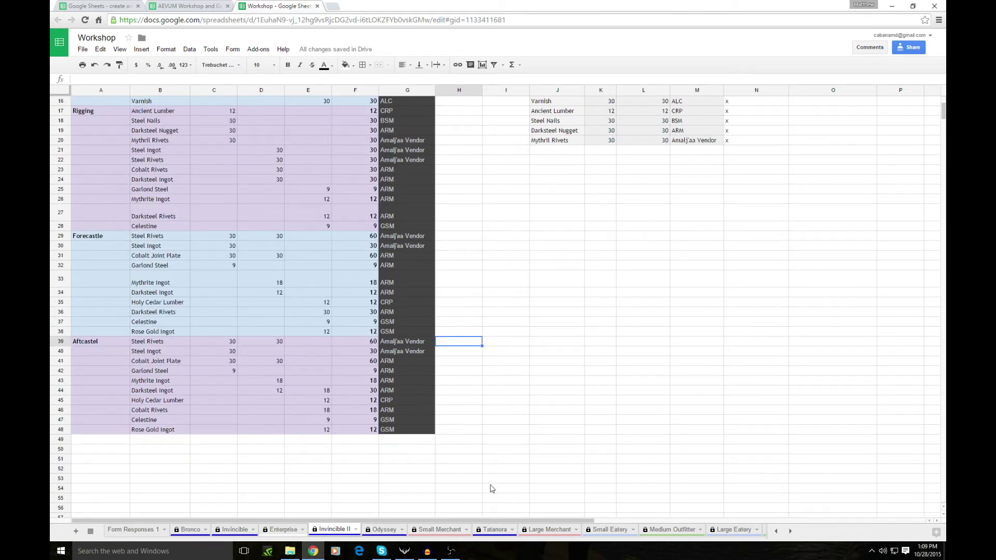
click(223, 536)
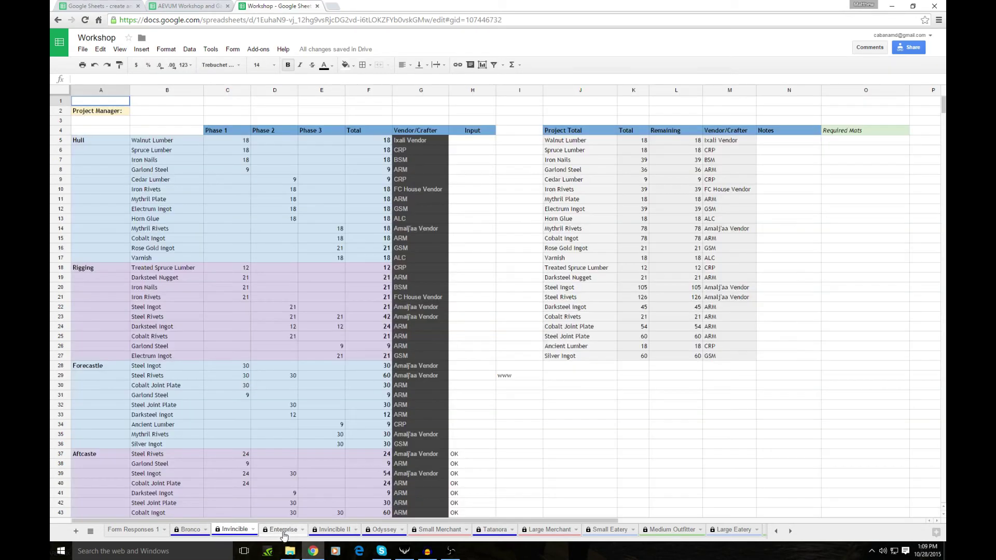
click(284, 533)
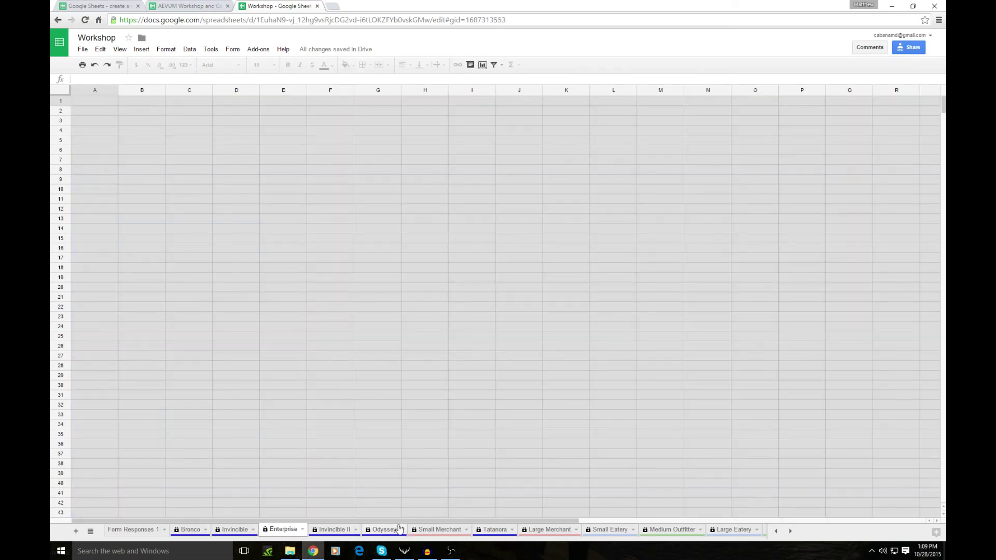
drag(396, 530, 408, 530)
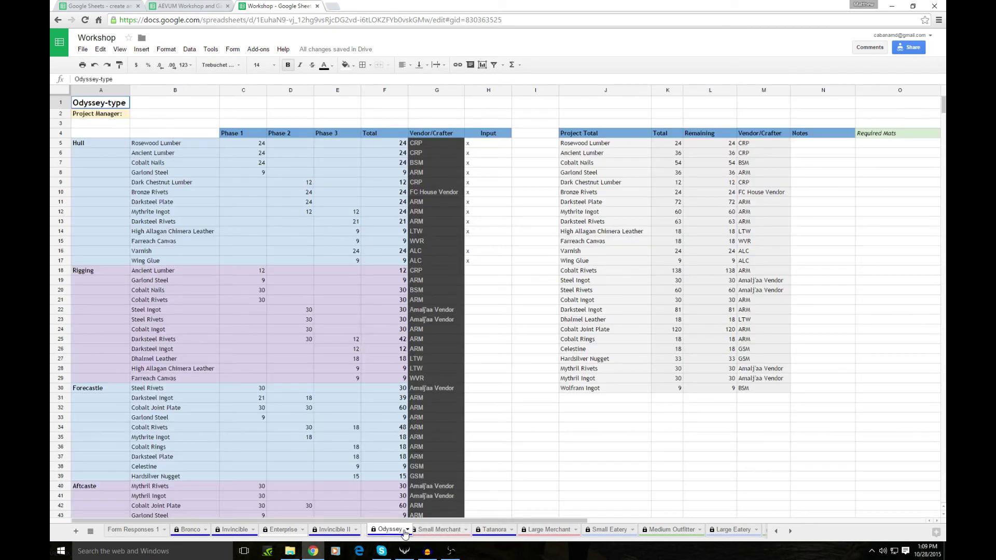
Step: View the item and vendor list on the data sheet
click(791, 531)
click(791, 531)
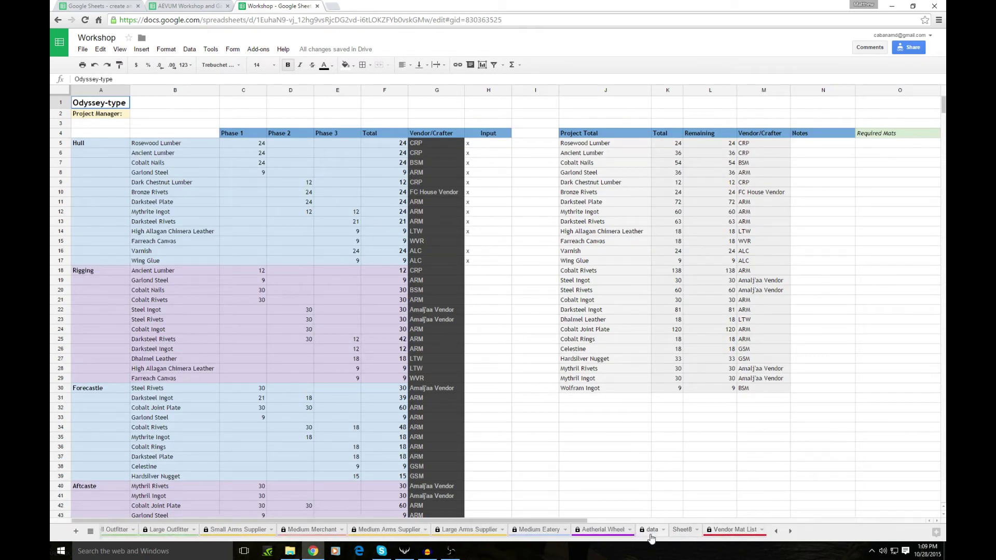
click(650, 534)
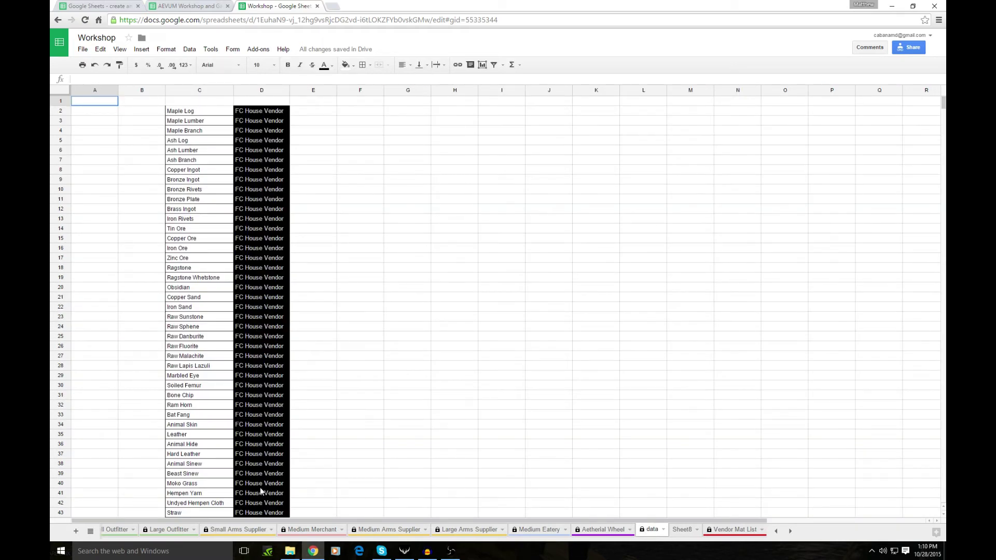
Step: Look up the vendor for Raw Danburite in the search field of the Vendor Mat List sheet
click(766, 533)
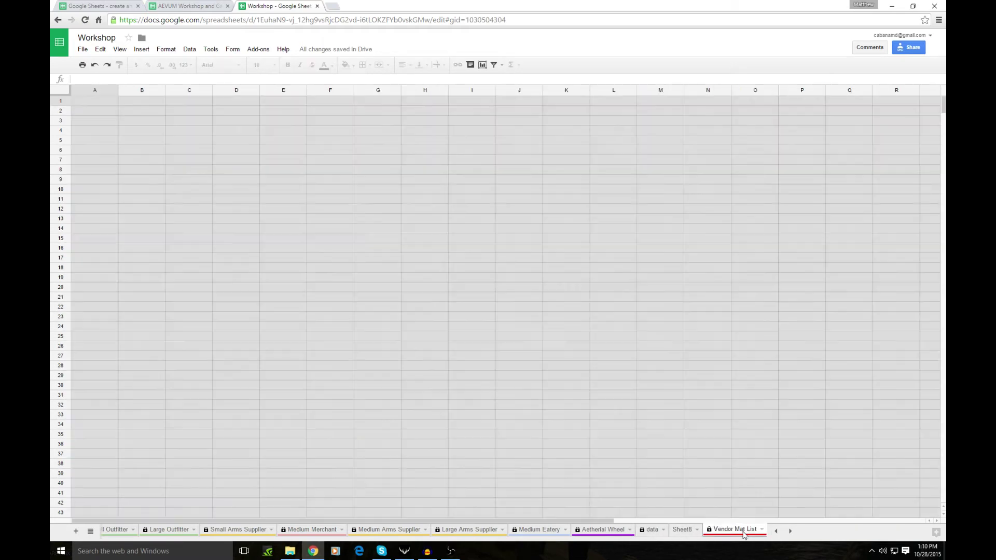
click(250, 111)
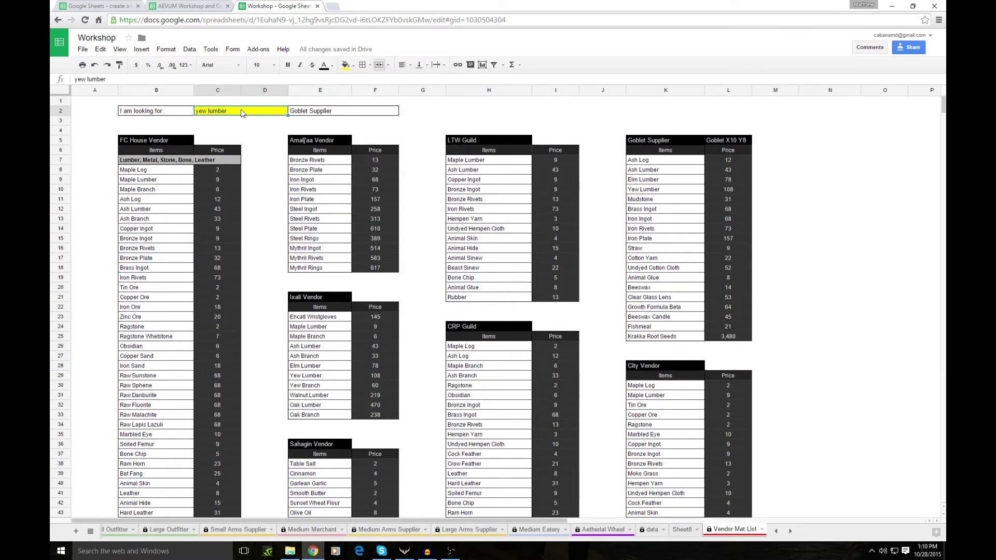
text(Raw Danburite)
key(Return)
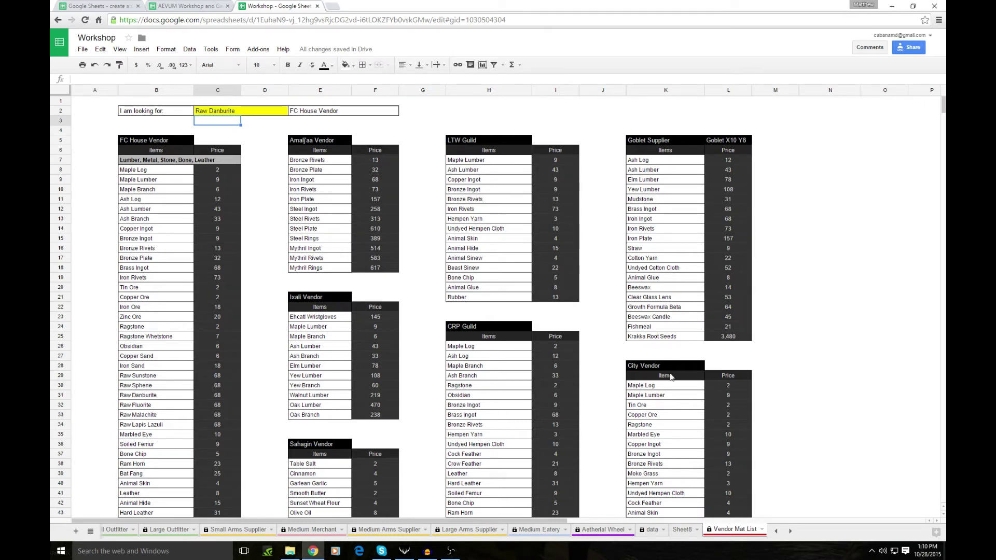
Step: View the Form Responses 1 sheet and return to the AEVUM Workshop and Gardening Schedule spreadsheet
click(776, 530)
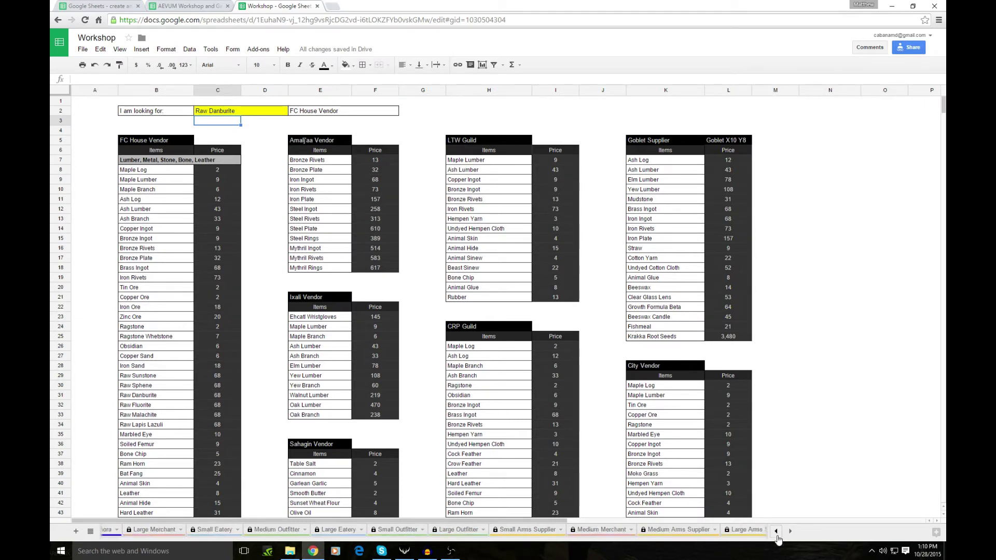
click(776, 531)
click(776, 531)
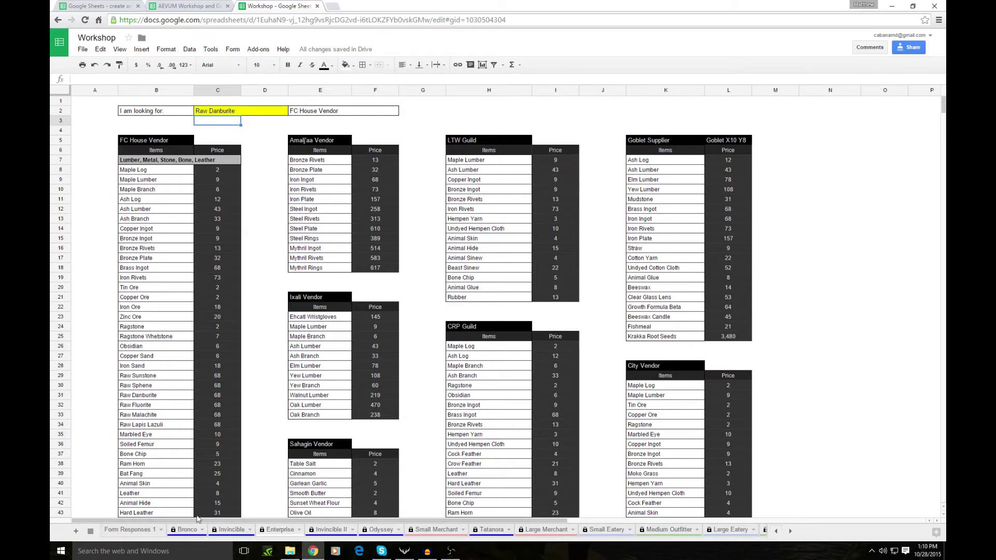
click(128, 530)
click(112, 145)
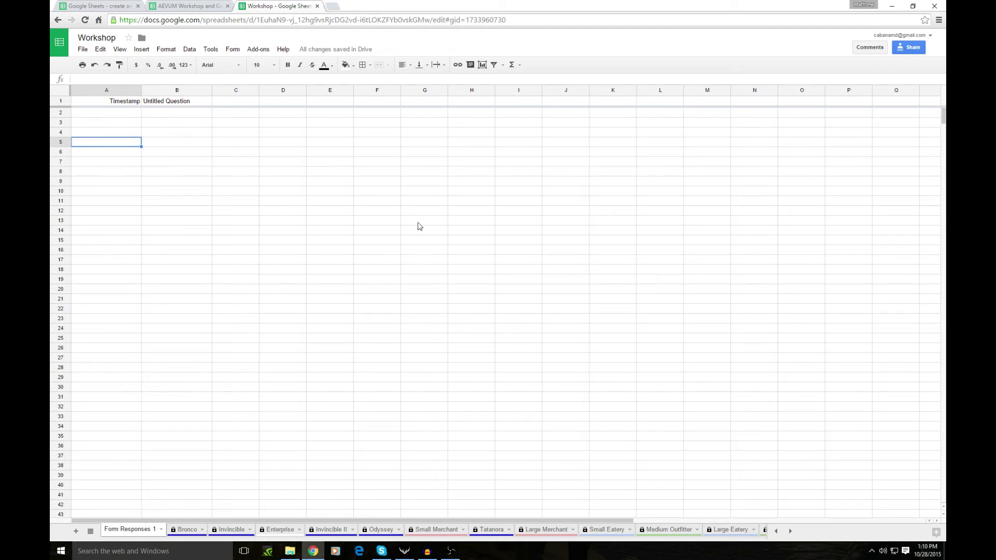
click(186, 5)
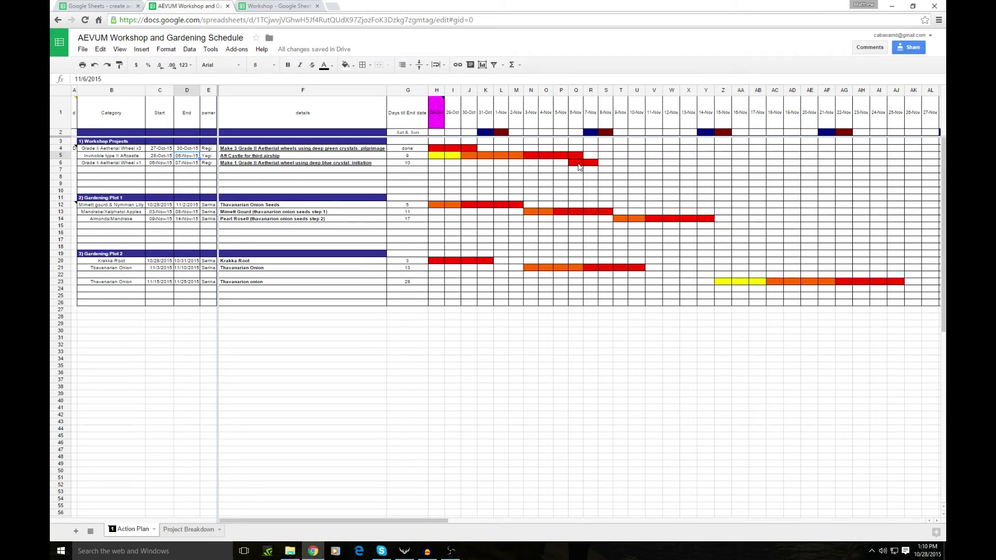
Step: Follow the aft castle project to the Invincible II materials in the Workshop spreadsheet, and return to the AEVUM schedule
mouse_move(259, 161)
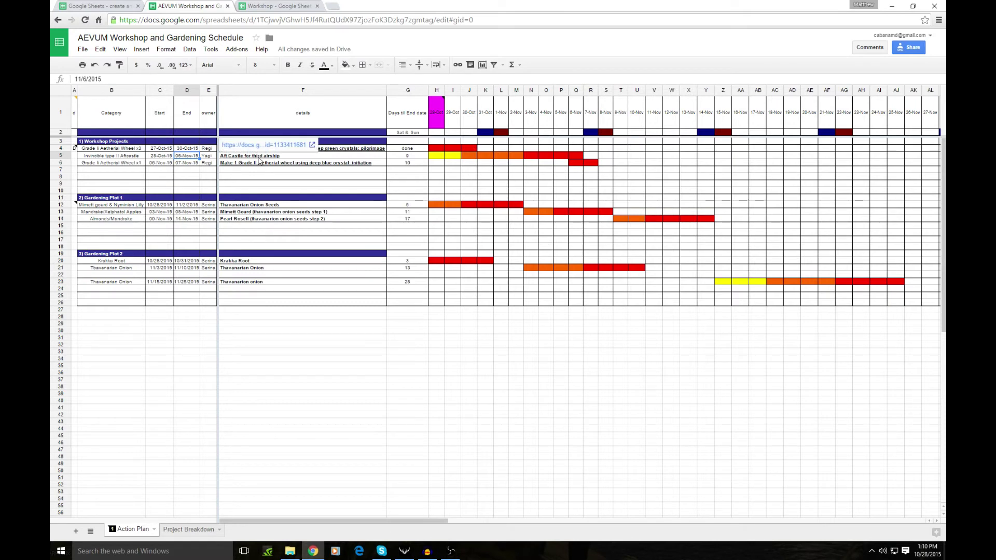
click(264, 7)
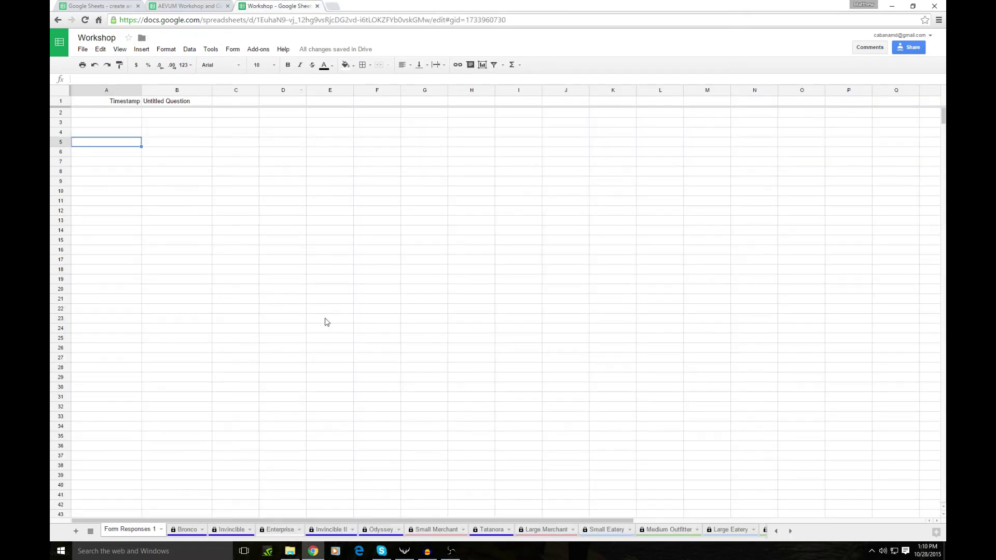
click(318, 530)
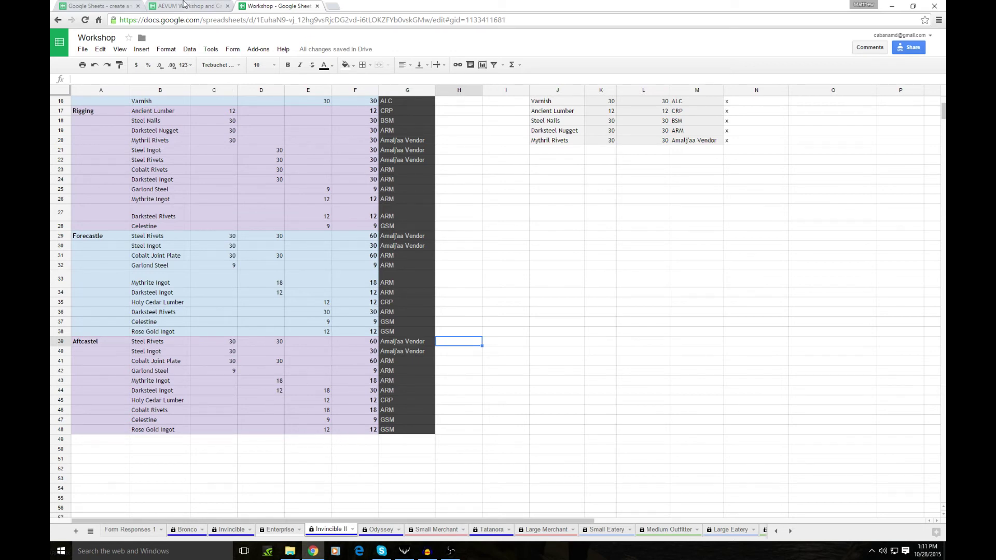
click(184, 5)
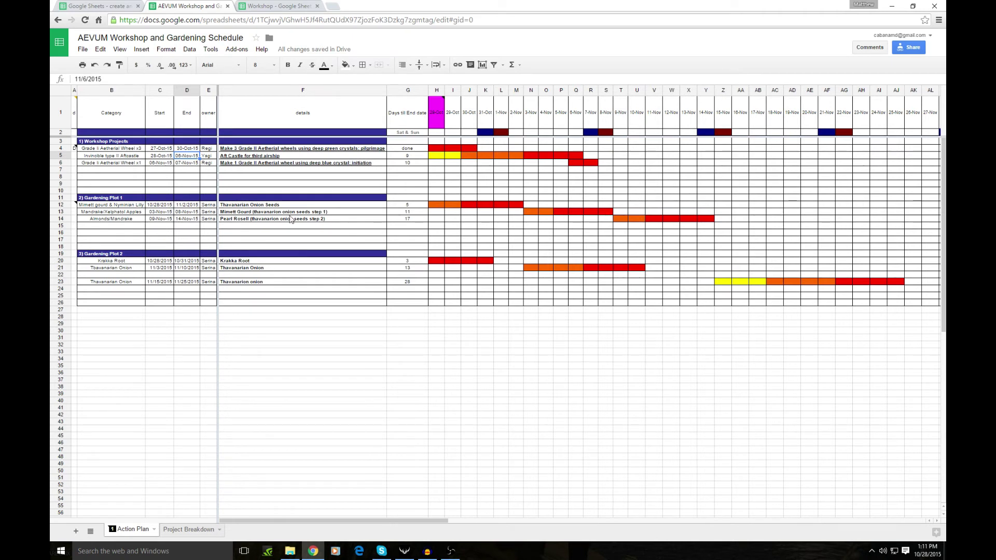
Step: Examine the category, start date, end date and days till end for the first crop in Gardening Plot 1
click(122, 207)
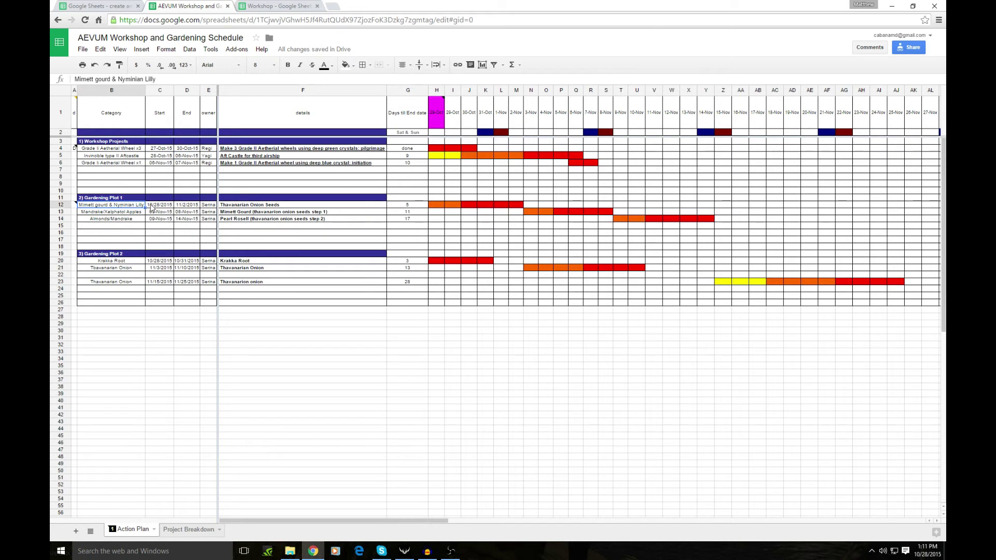
click(153, 207)
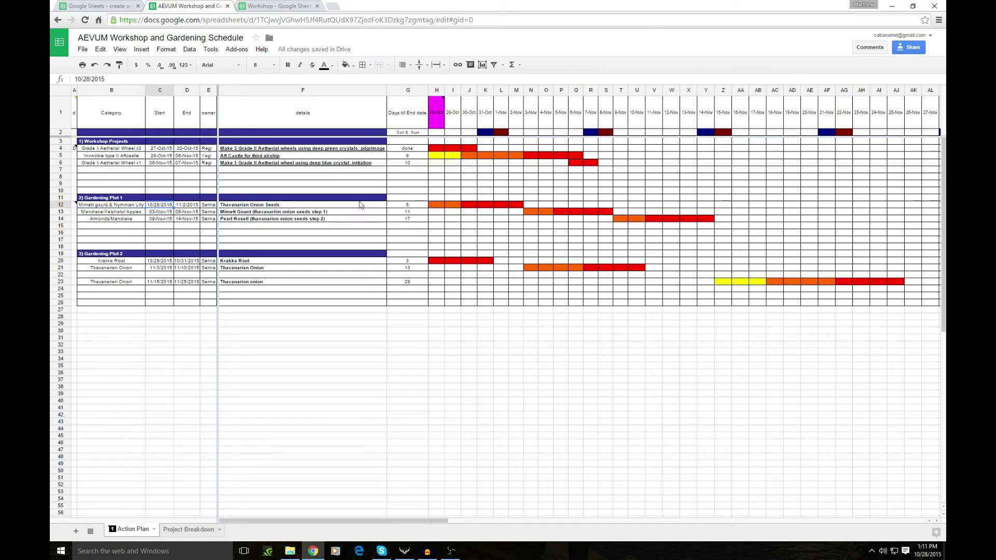
click(190, 209)
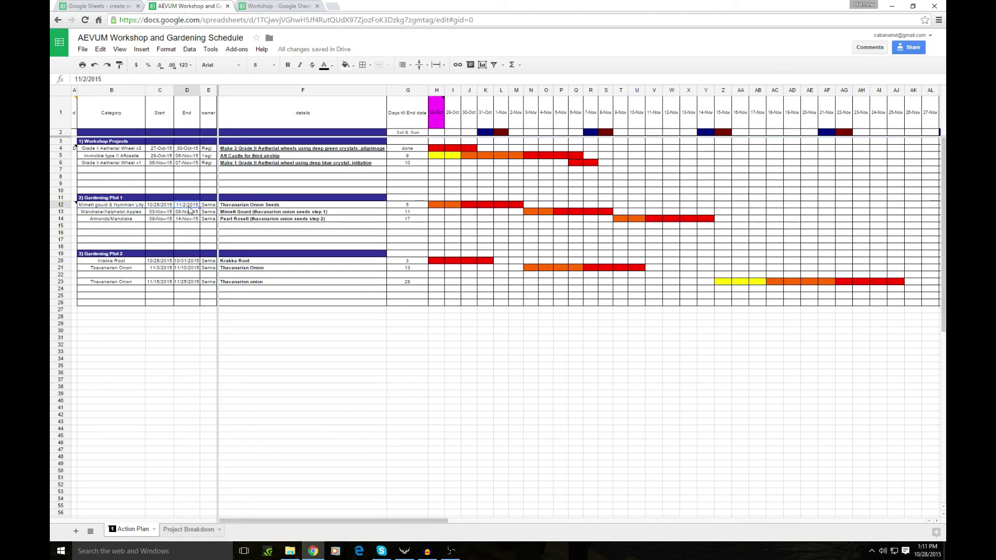
click(414, 206)
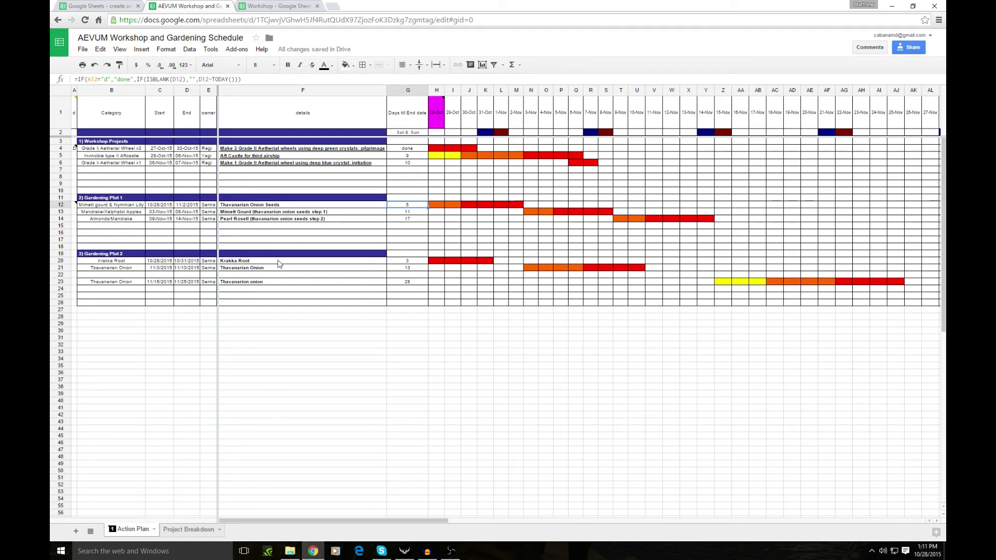
Step: Examine the Krakka Root entry in Gardening Plot 2, including its start date, details, days till end and timeline bar
click(106, 262)
click(178, 263)
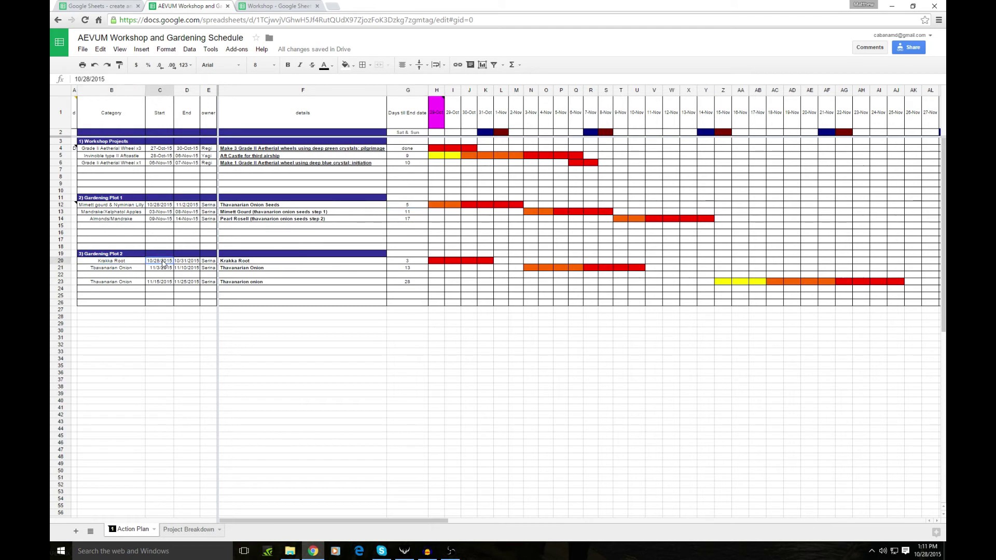
click(244, 263)
click(418, 261)
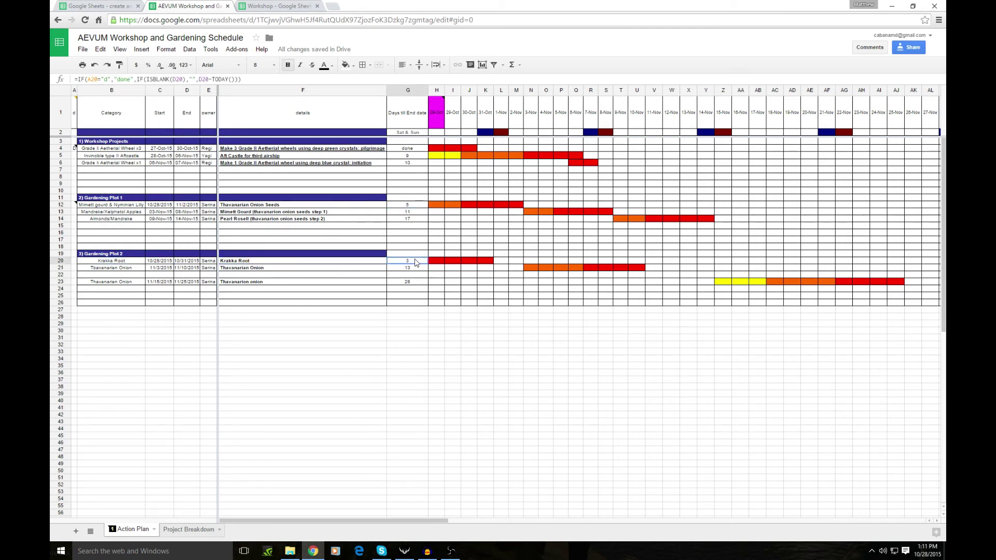
click(453, 260)
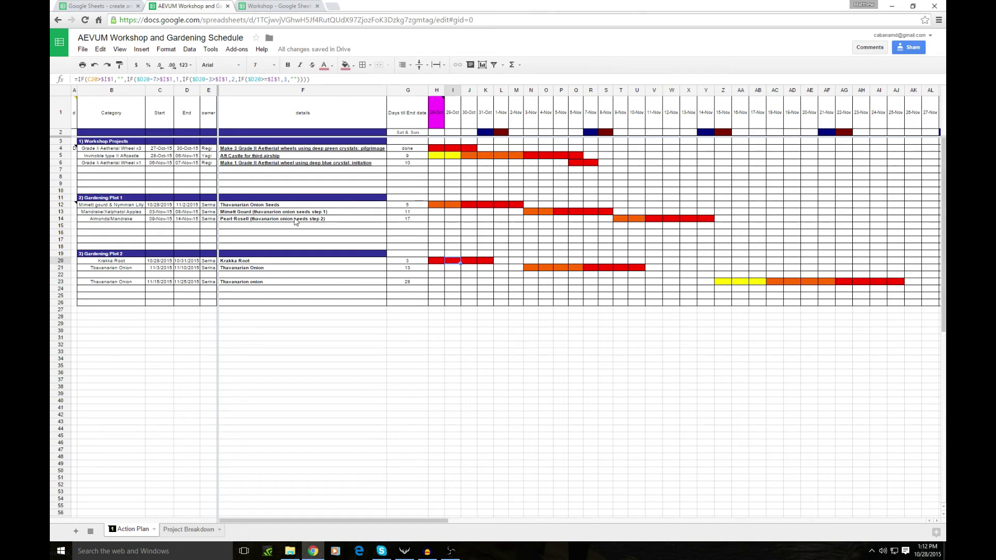
Step: Look over the Mandrake/Xelphatol Apples category and the Thavanarian Onion Seeds details and timeline in Gardening Plot 1
click(122, 213)
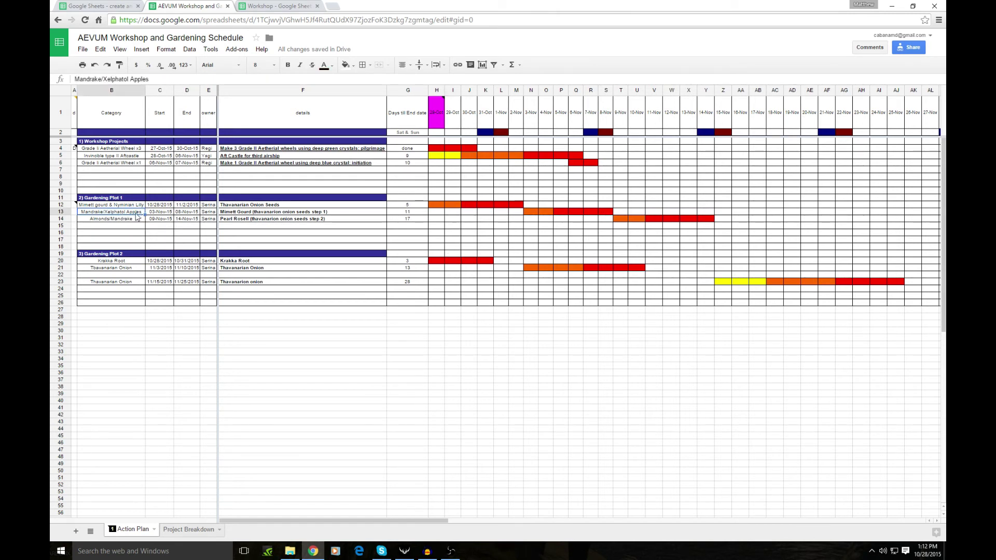
click(473, 198)
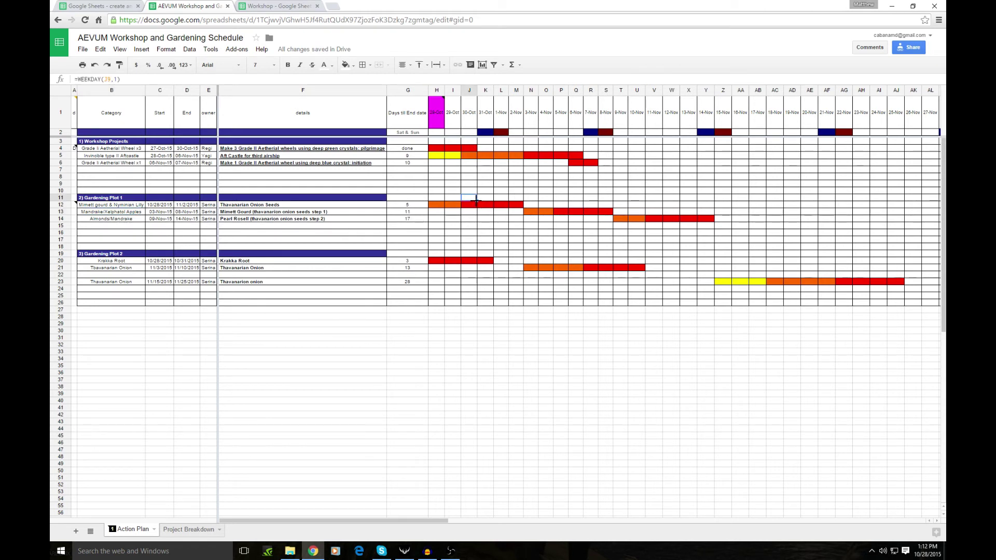
click(136, 207)
click(486, 206)
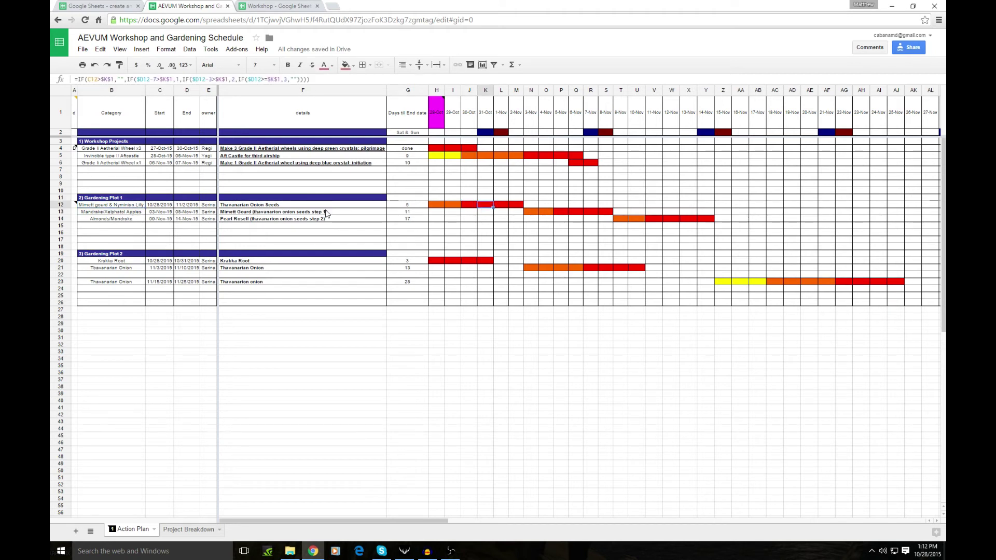
click(287, 207)
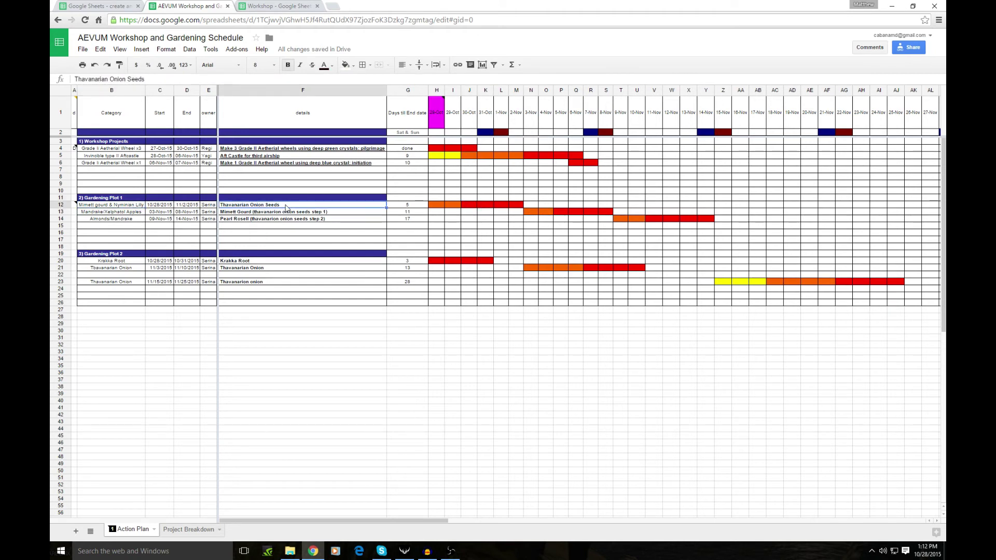
Step: Compare the first Thavanarian Onion planting in Gardening Plot 2 with the timeline of the onion seeds in Gardening Plot 1
click(130, 274)
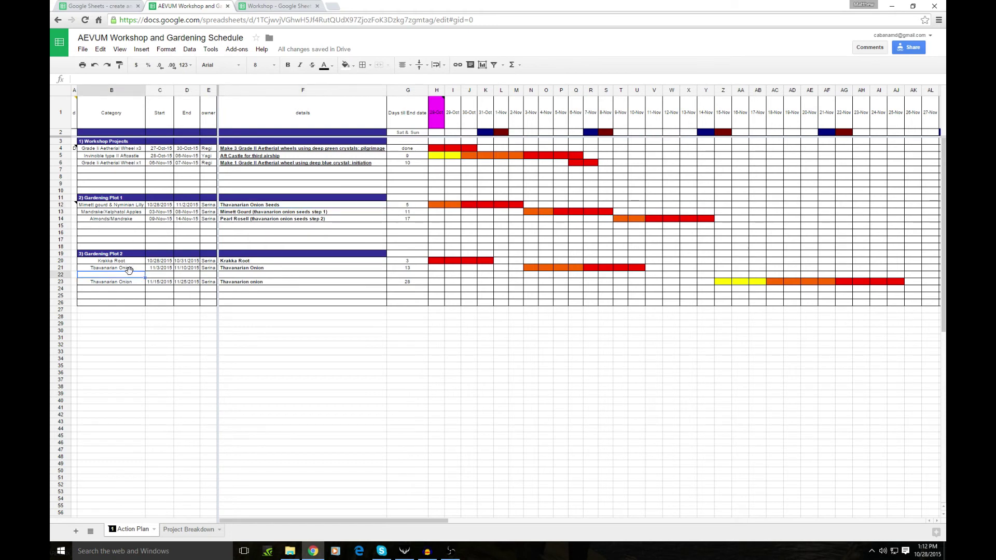
click(133, 269)
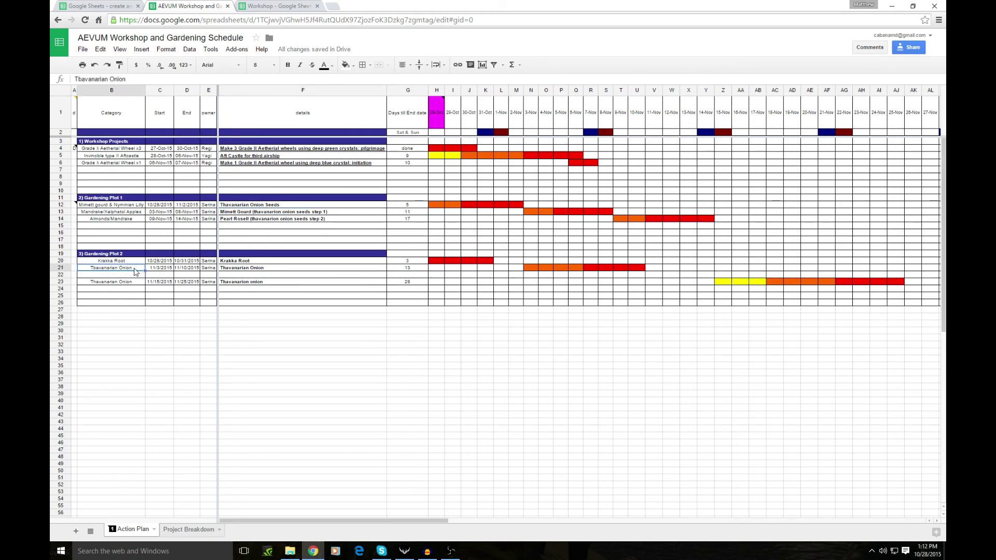
click(503, 261)
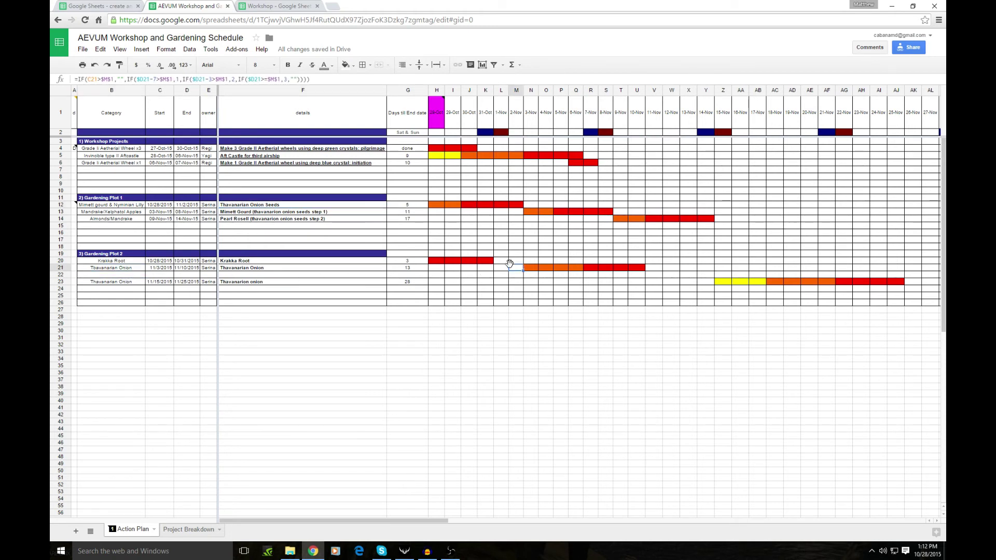
click(499, 205)
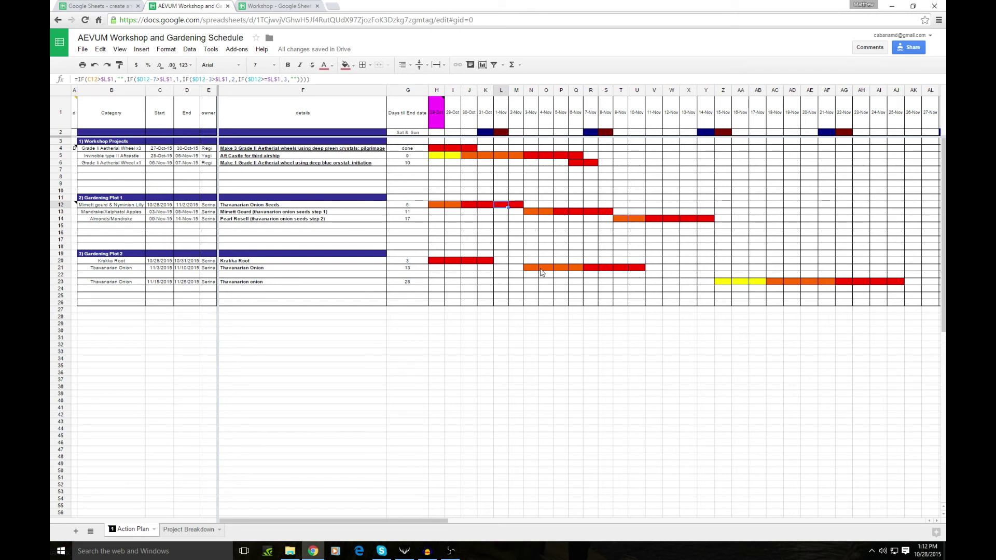
click(540, 270)
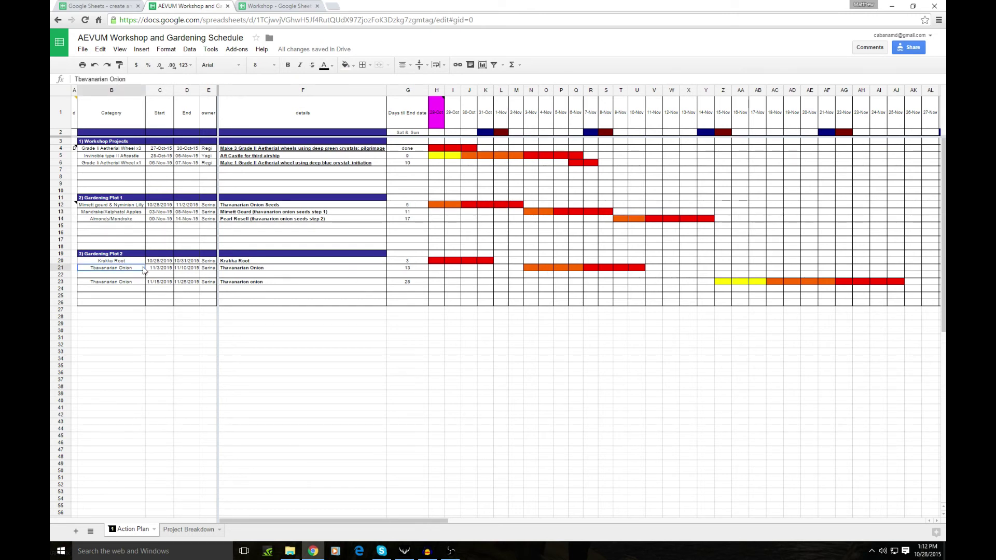
click(557, 271)
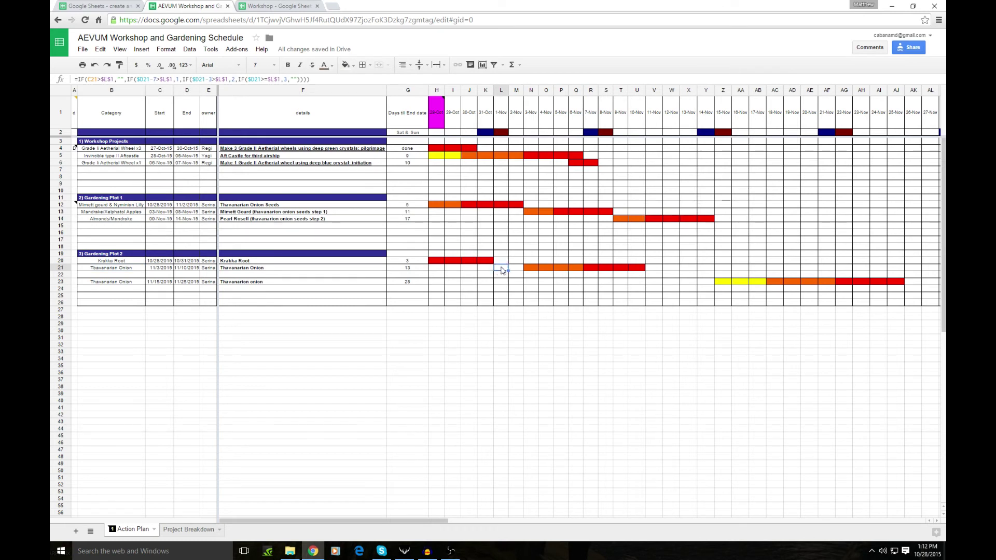
Step: Inspect the unplanned days between crops on the Gardening Plot 2 timeline, up to the second Thavanarian Onion planting
drag(501, 254, 517, 310)
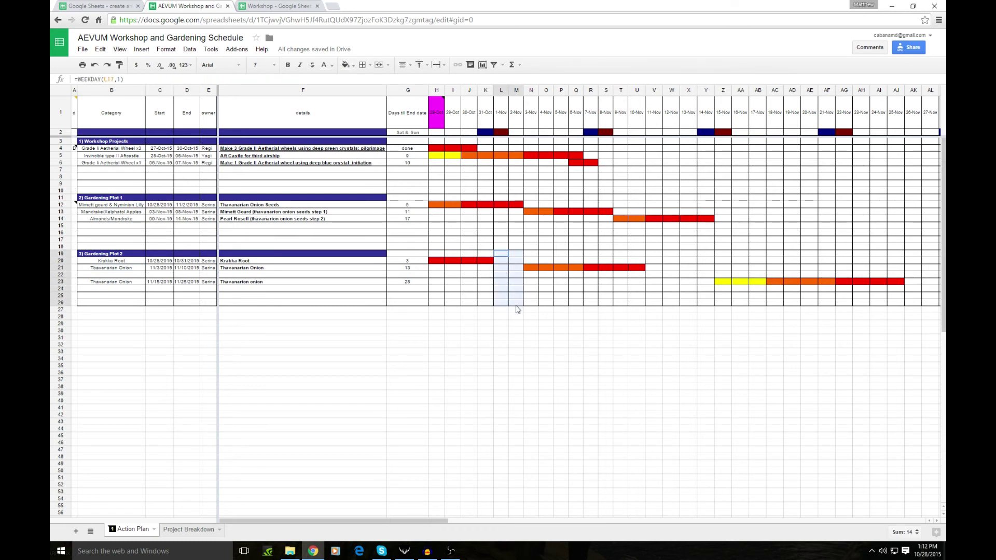
drag(517, 310, 516, 309)
click(656, 262)
drag(666, 274, 698, 303)
click(591, 296)
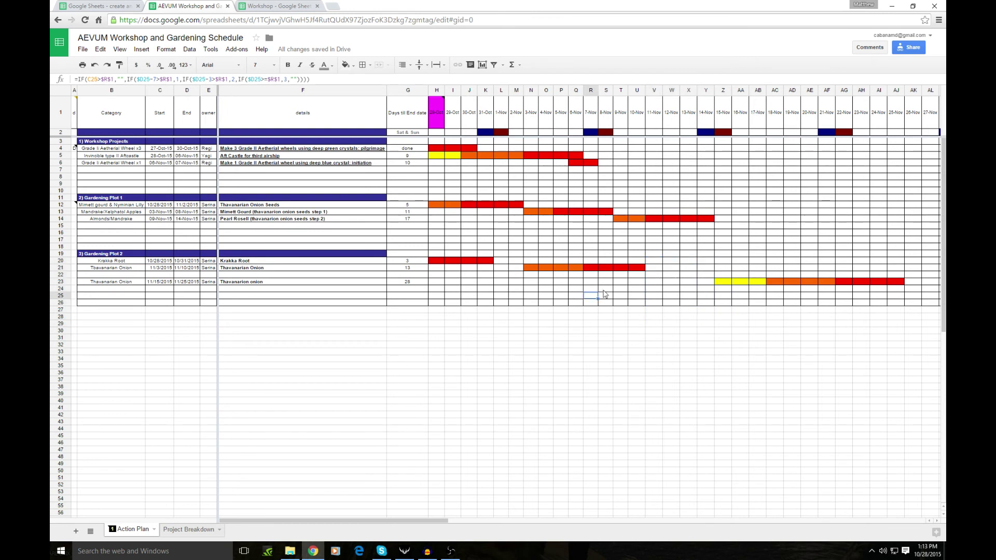
click(726, 282)
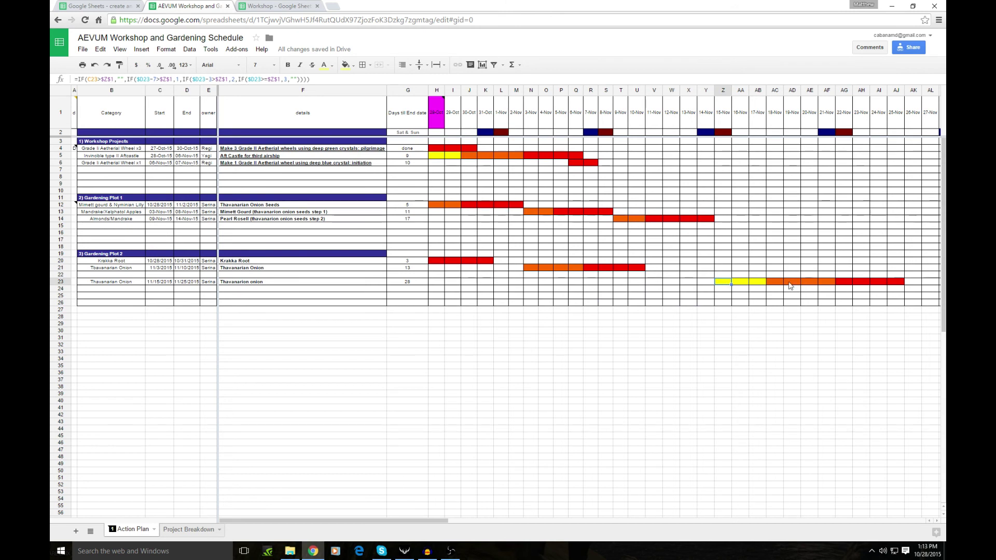
Step: Review the Mandrake/Xelphatol Apples and Almonds/Mandrake categories in Gardening Plot 1
click(111, 214)
click(115, 222)
click(126, 212)
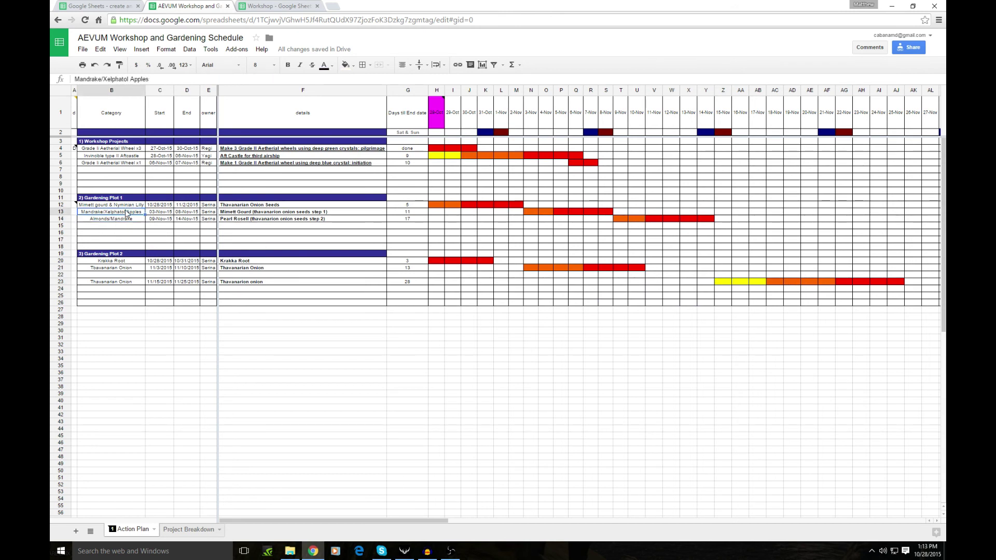
click(127, 220)
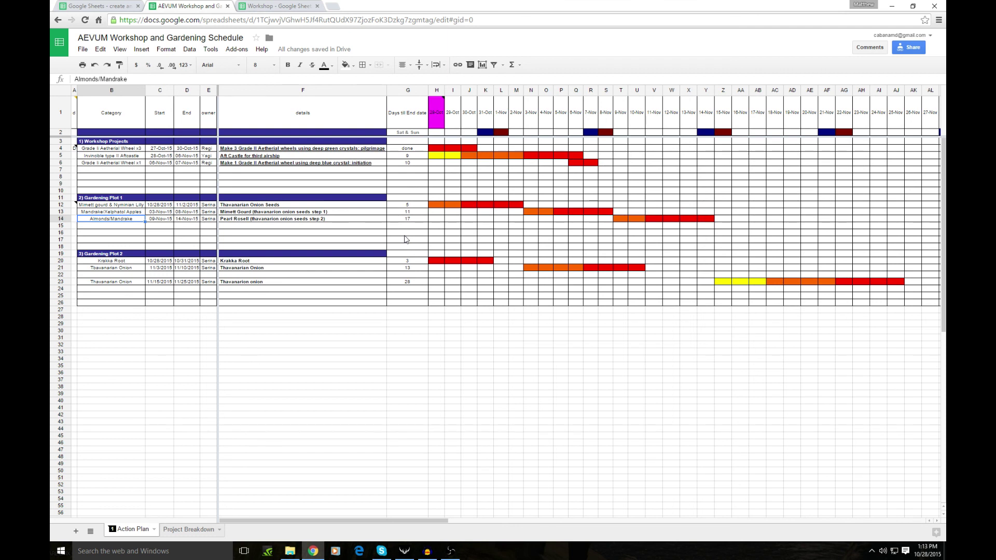
Step: Compare the days till end date of the two Thavanarian Onion plantings in Gardening Plot 2
click(412, 268)
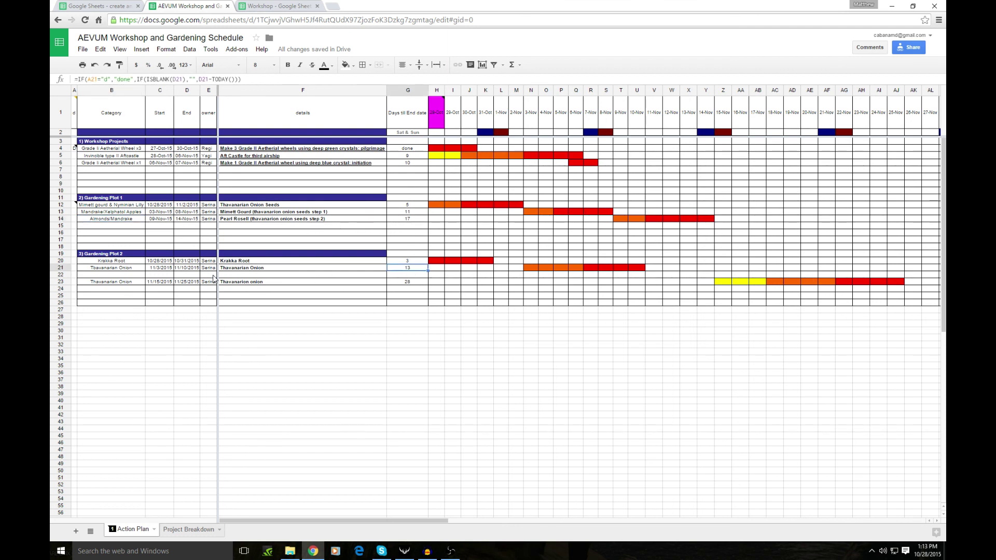
click(409, 282)
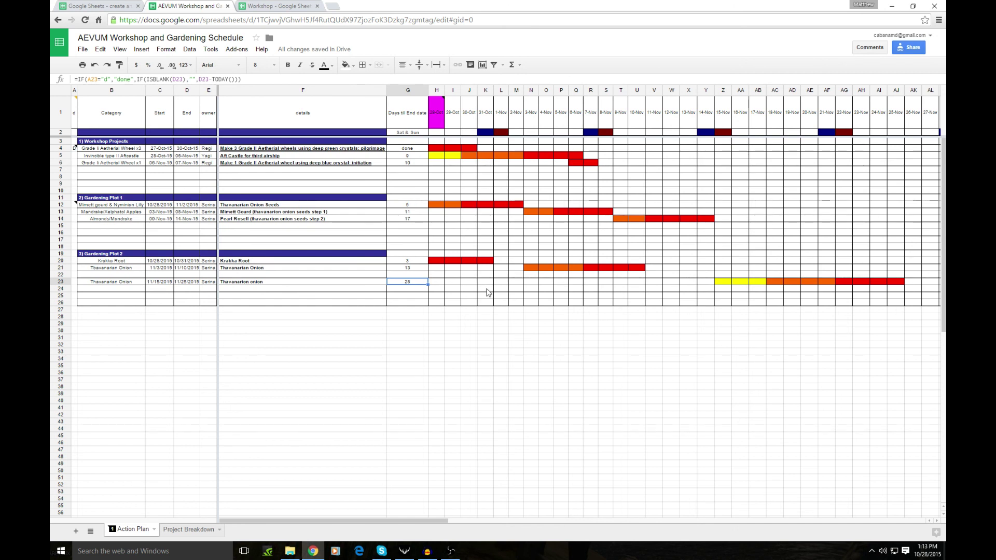
click(409, 270)
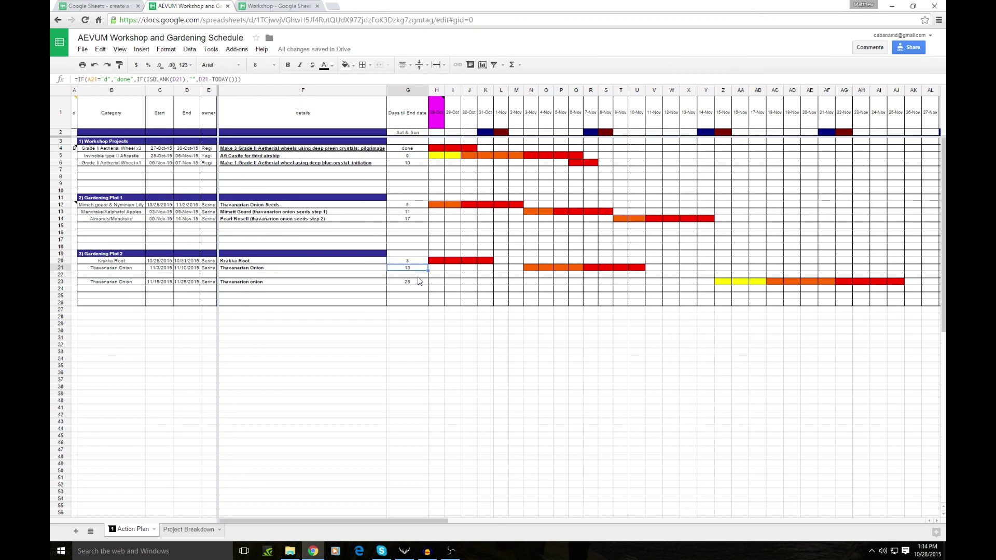
click(419, 281)
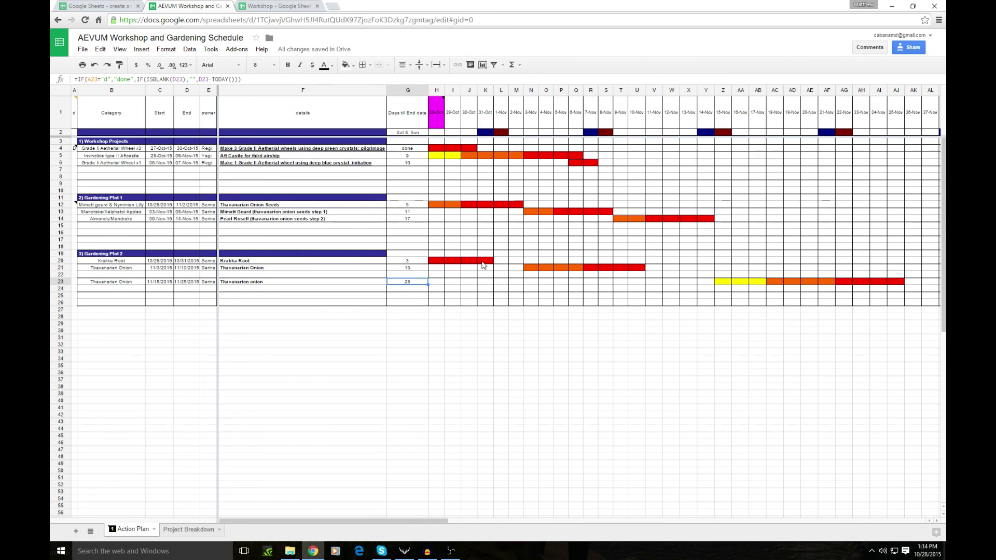
click(314, 185)
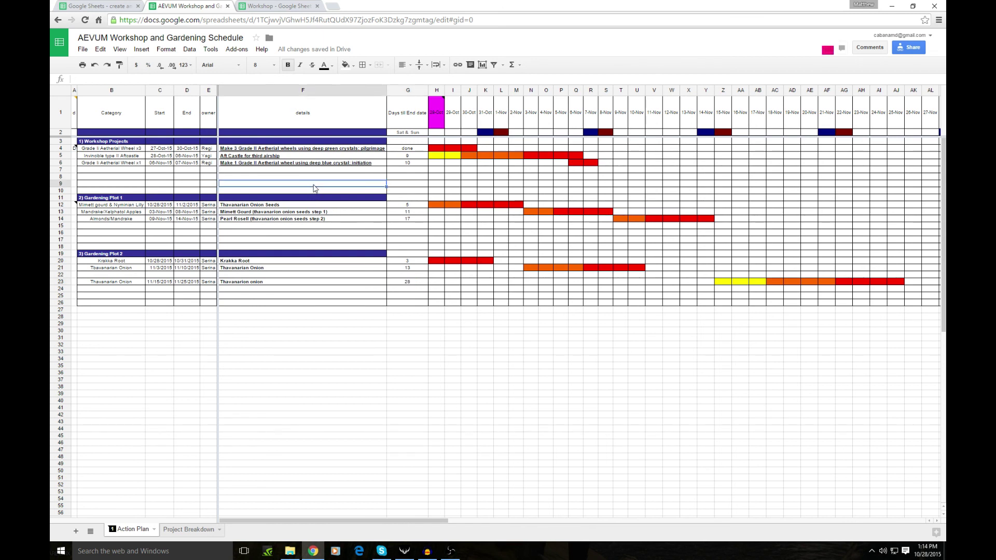